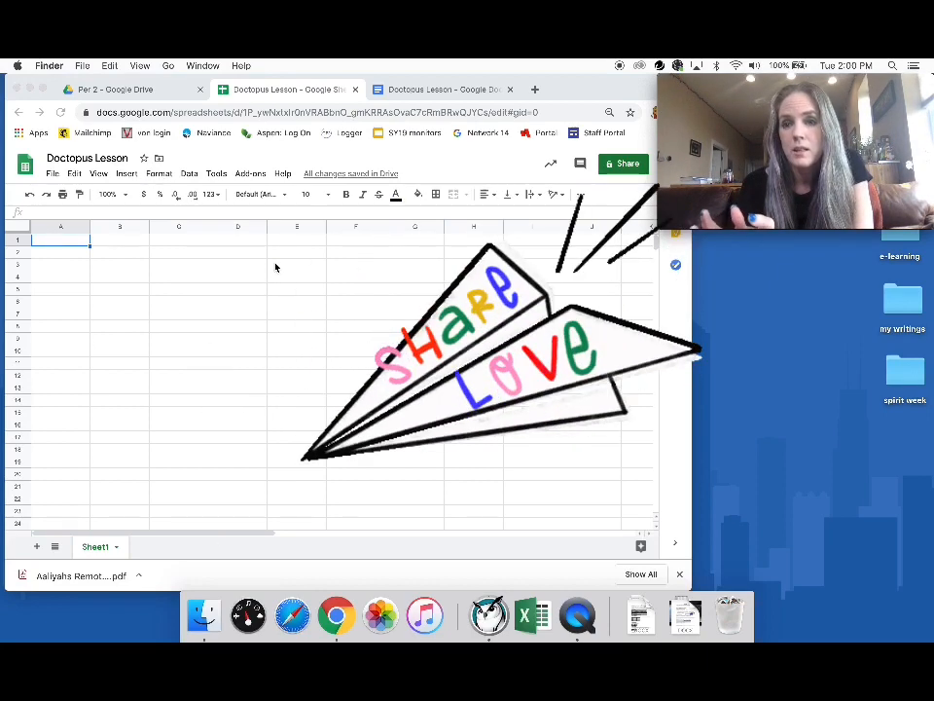
Review the directions and article in the Doctopus Lesson document, then return to the Doctopus Lesson spreadsheet.
click(443, 89)
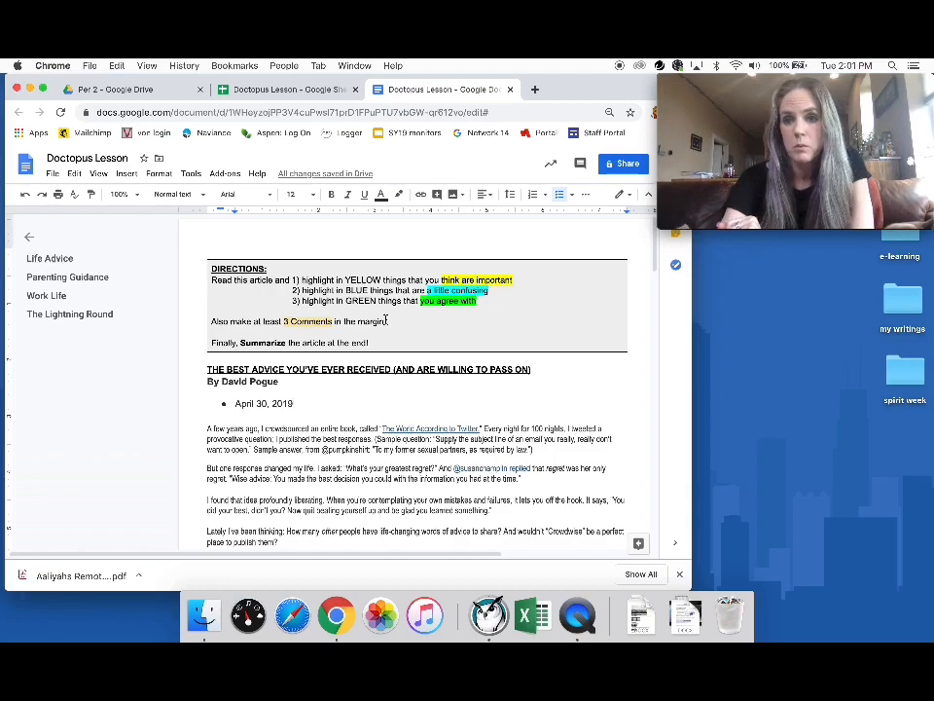
scroll(369, 389, down, 1)
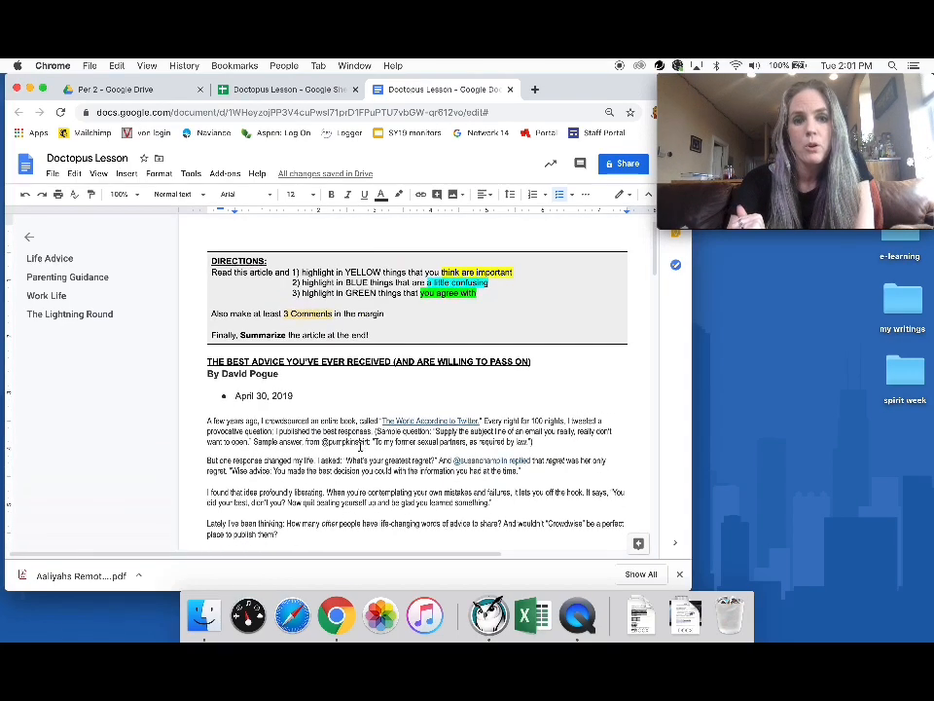
scroll(360, 446, up, 1)
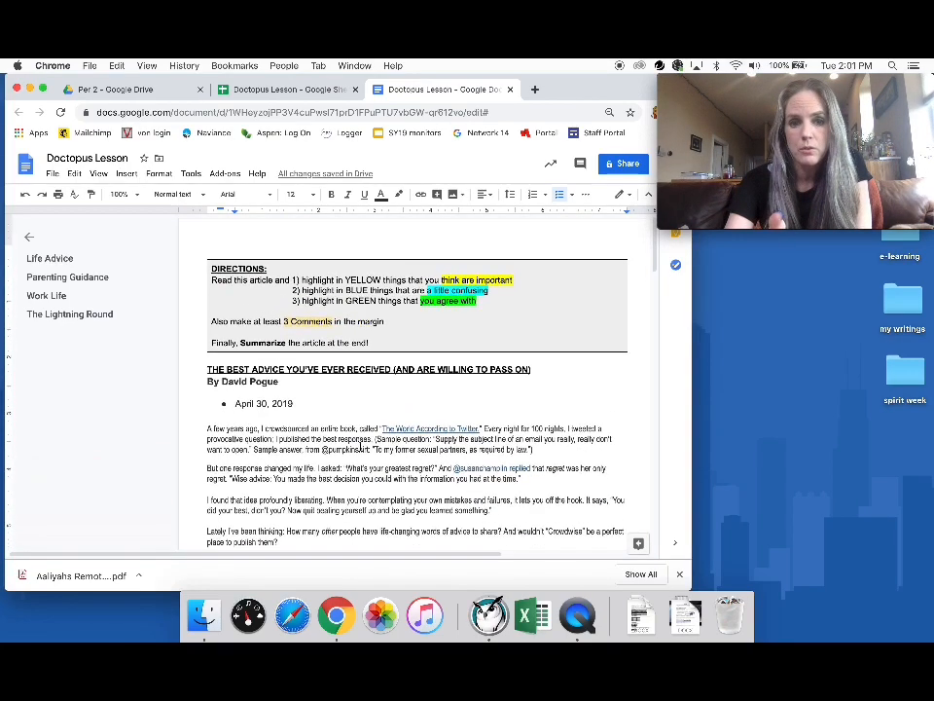
scroll(361, 446, down, 1)
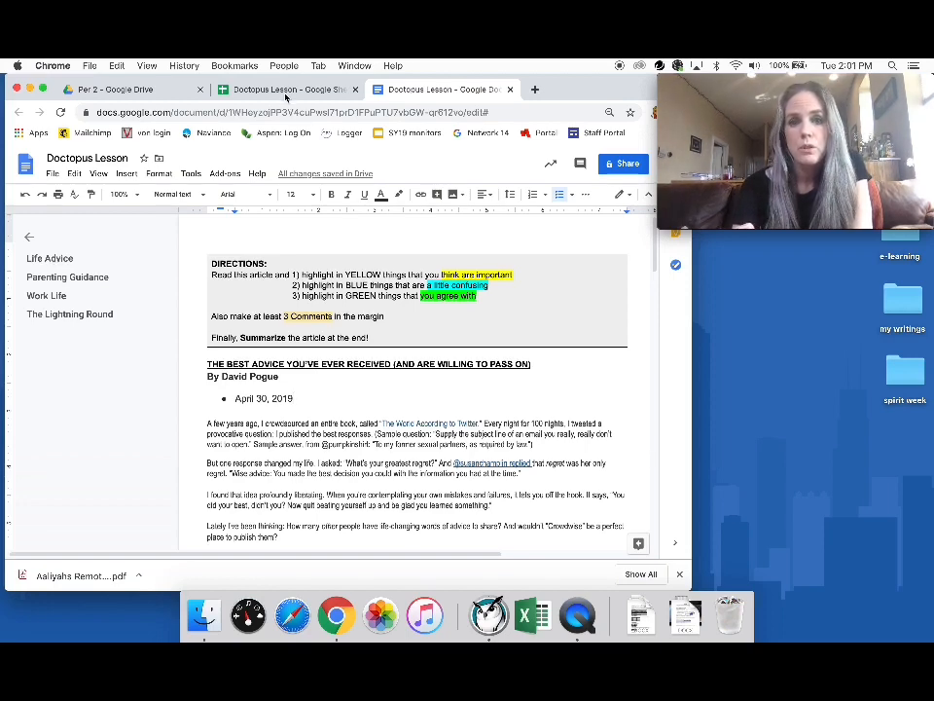
click(287, 90)
click(455, 89)
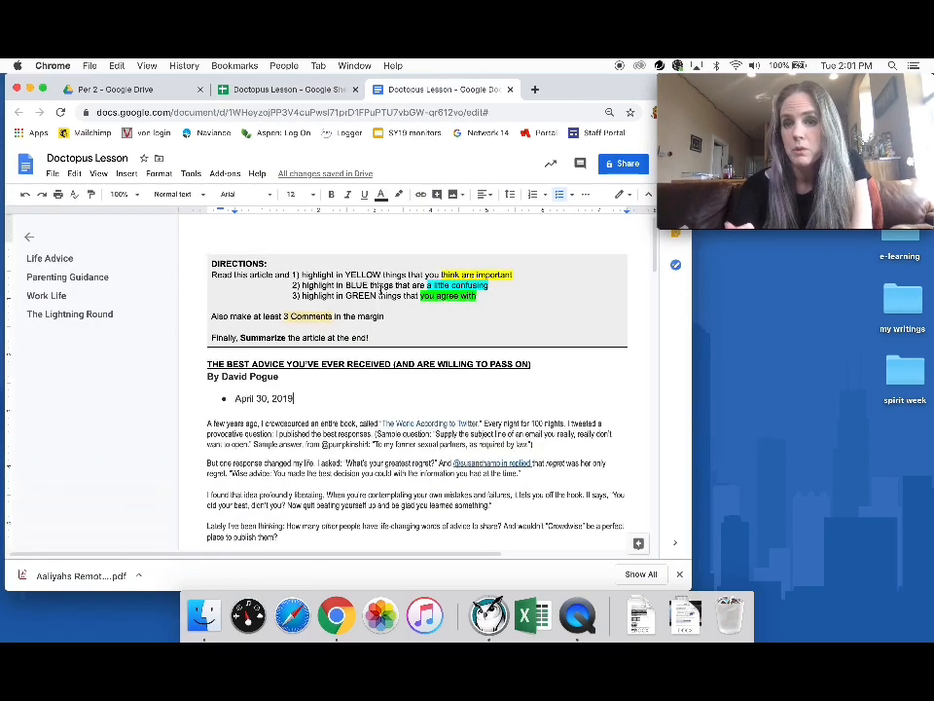
click(288, 89)
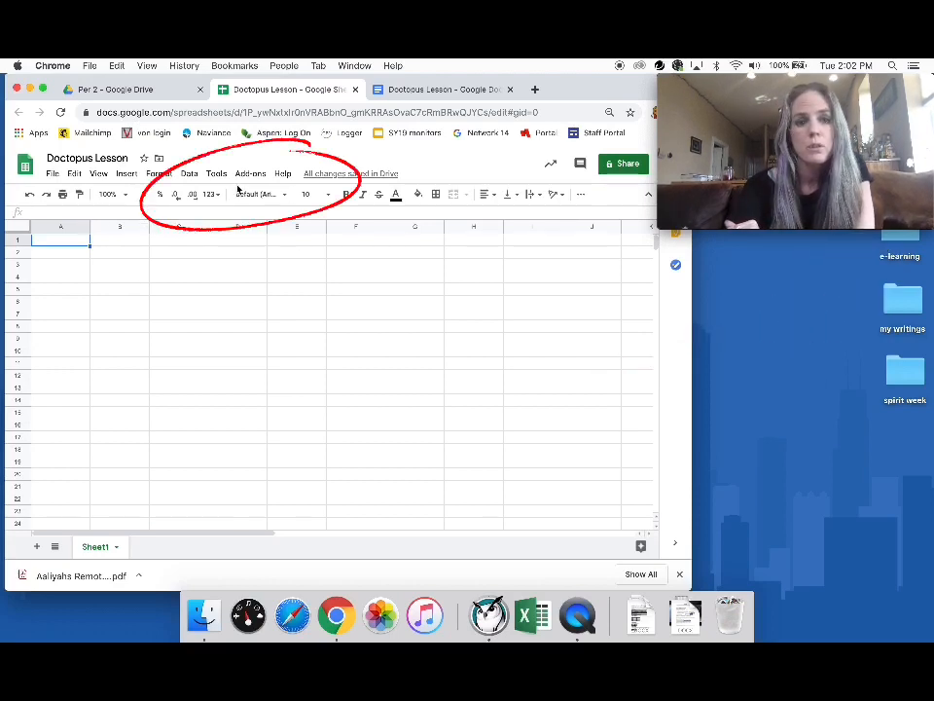
Look up the Doctopus add-on in the G Suite Marketplace, then close the marketplace.
click(247, 178)
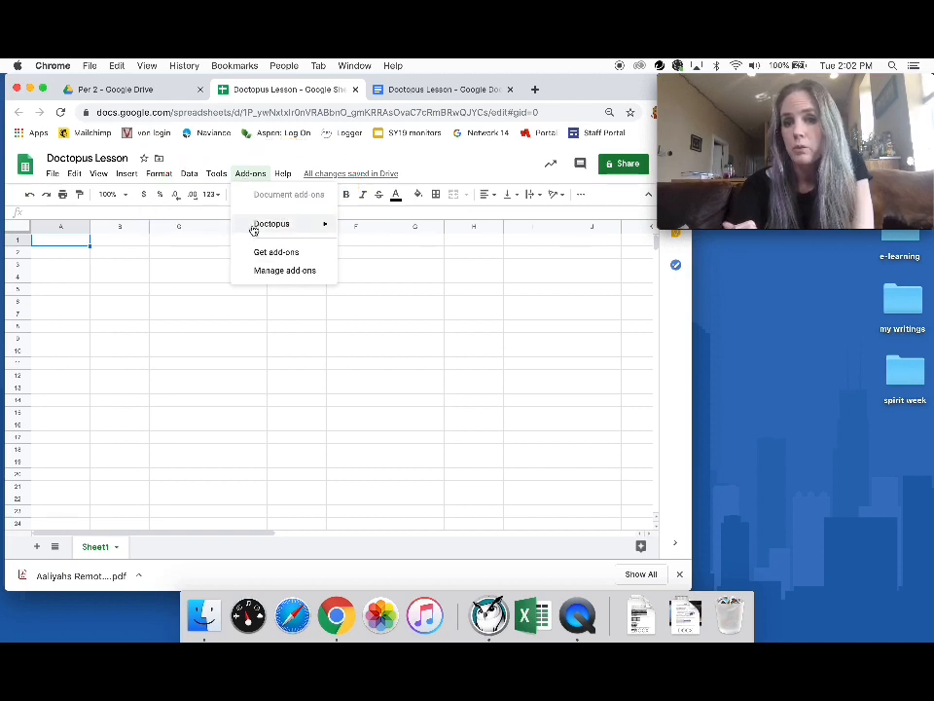
click(272, 257)
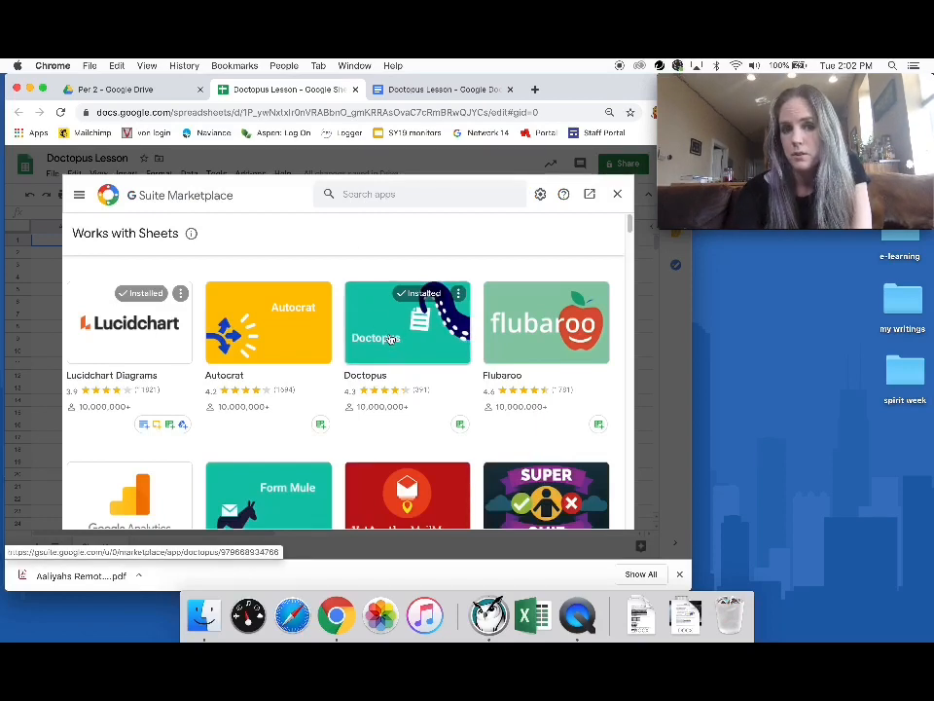
click(616, 194)
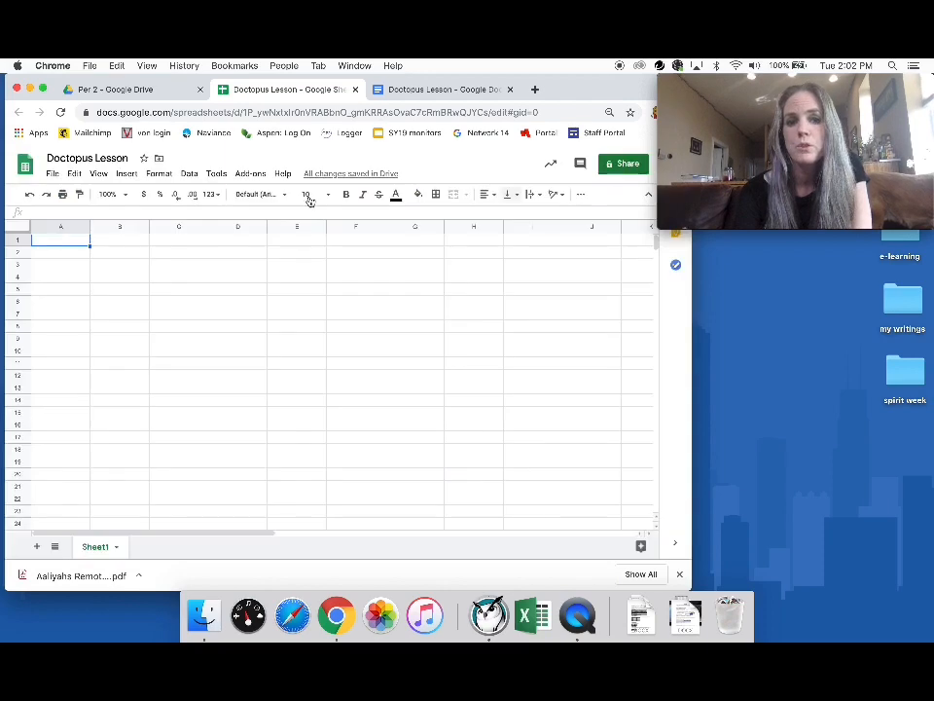
Launch the Doctopus add-on in the spreadsheet.
click(250, 175)
mouse_move(261, 230)
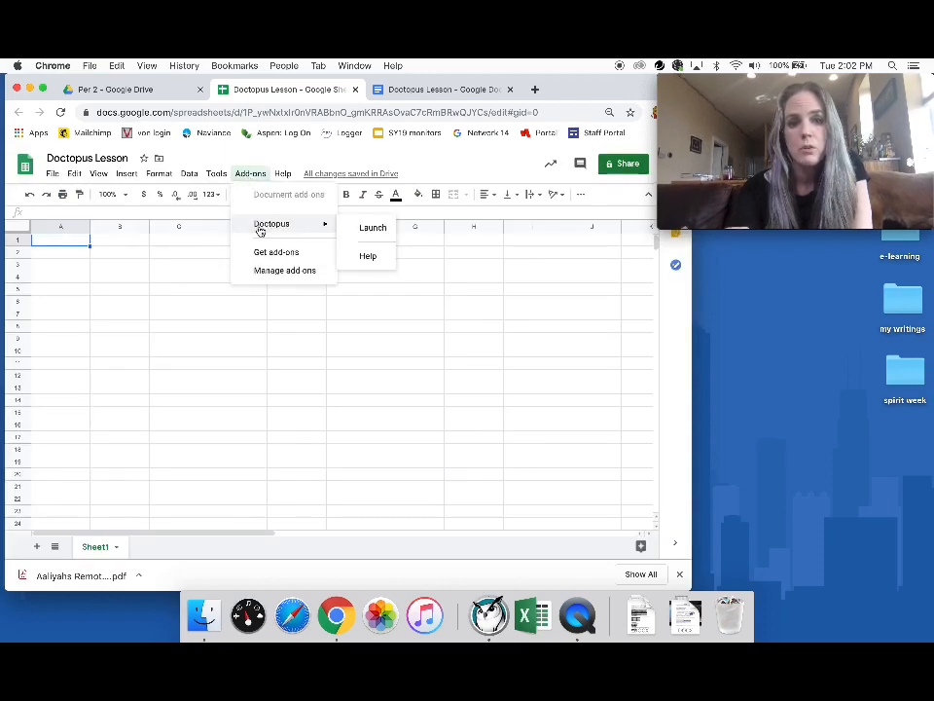
click(373, 230)
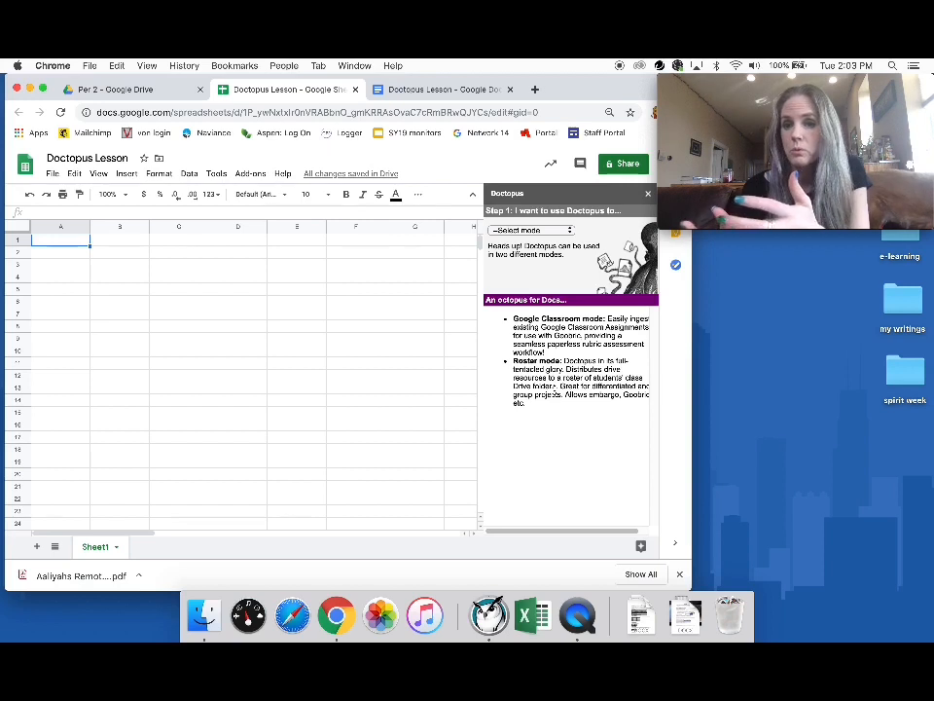
mouse_move(131, 191)
mouse_down()
mouse_move(146, 217)
mouse_move(352, 395)
mouse_up()
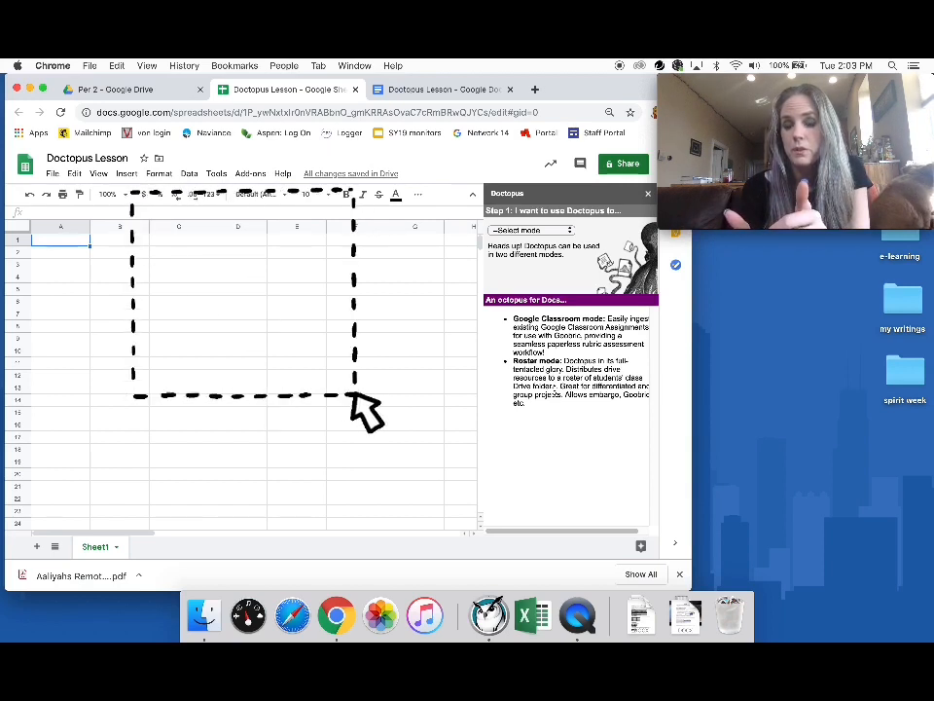
mouse_move(132, 191)
mouse_down()
mouse_move(250, 383)
mouse_move(352, 395)
mouse_up()
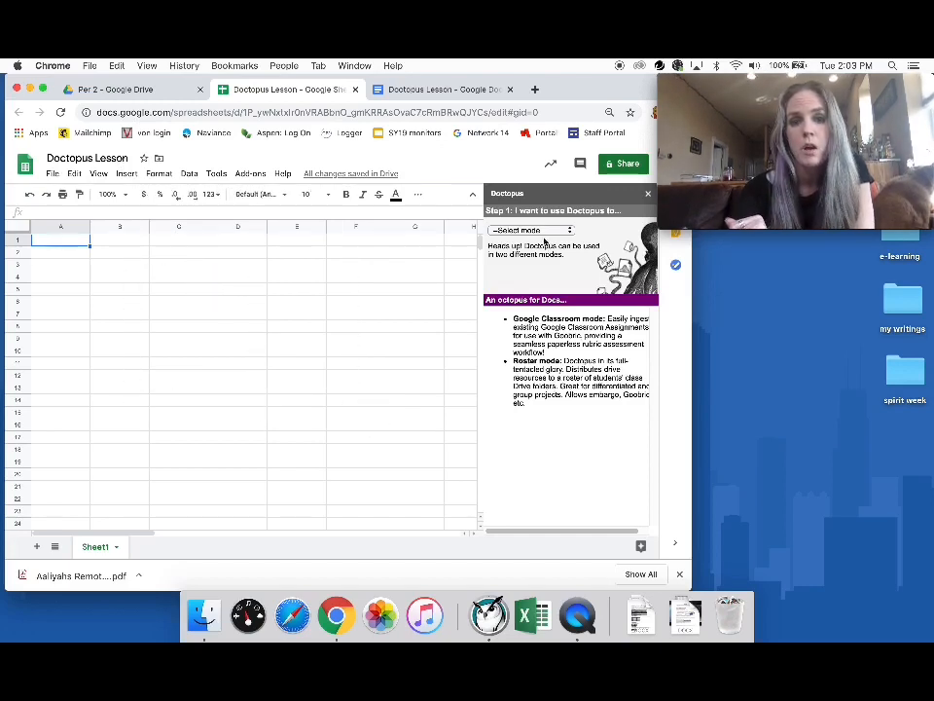
Set Doctopus to distribute Drive resources to a roster and use the Period 2 - TEST roster.
click(541, 231)
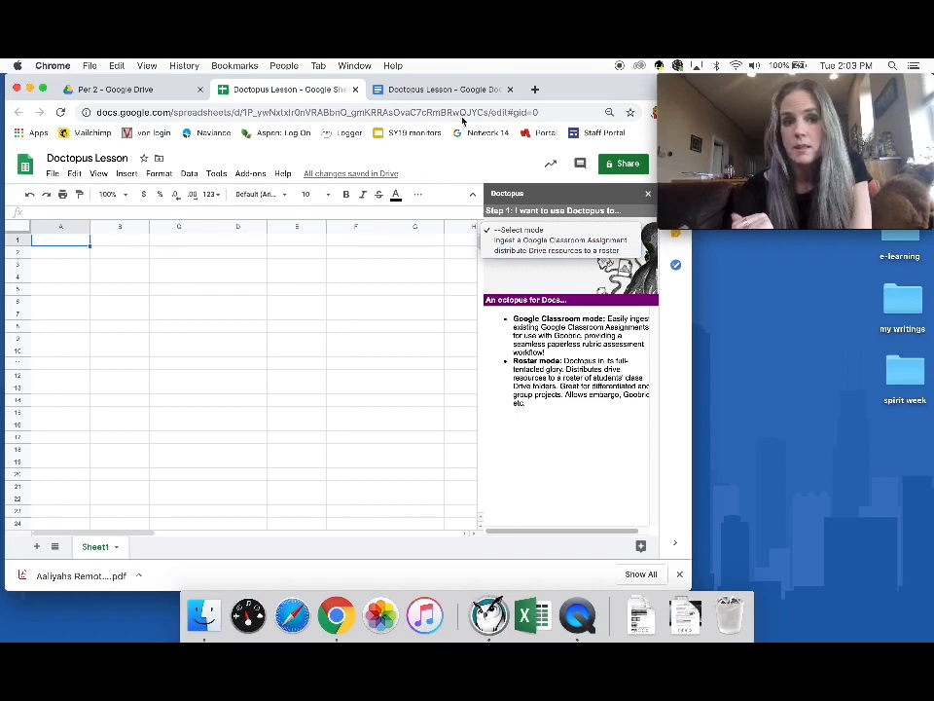
click(534, 252)
click(533, 246)
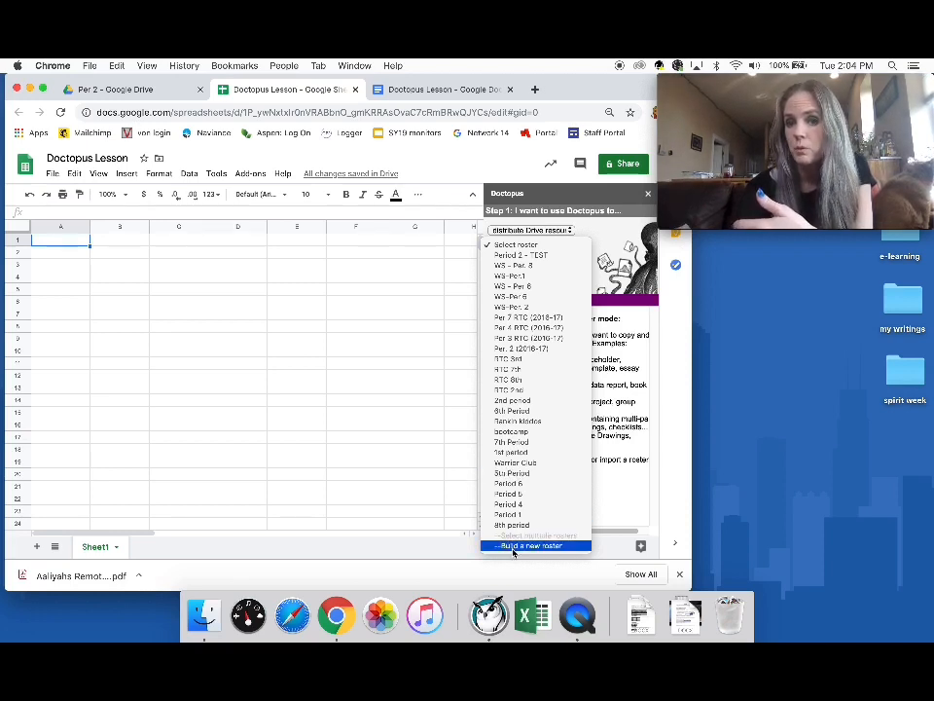
click(547, 256)
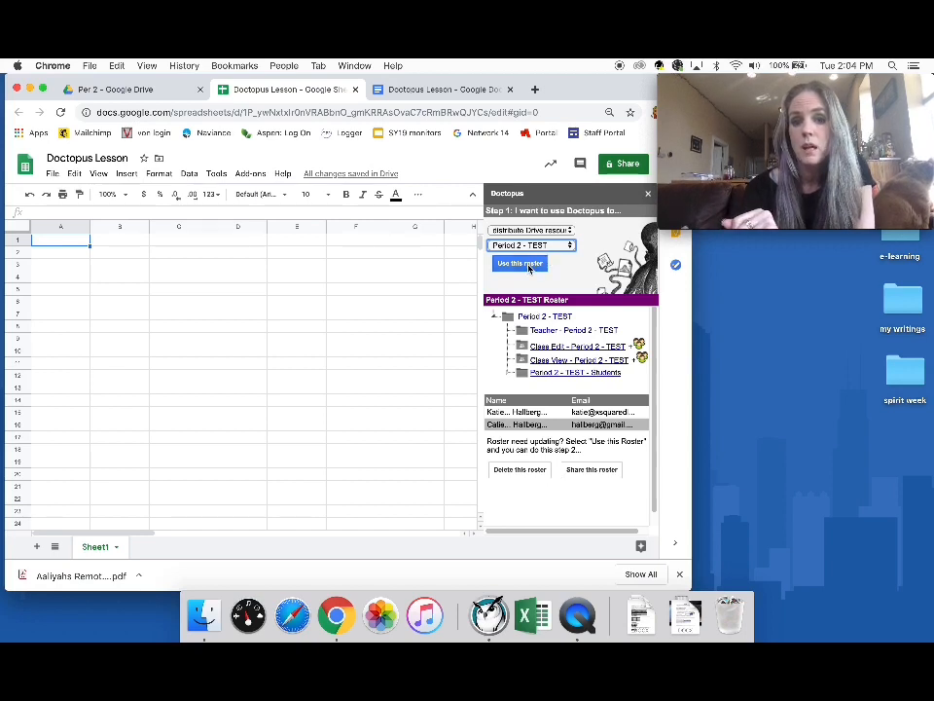
click(524, 264)
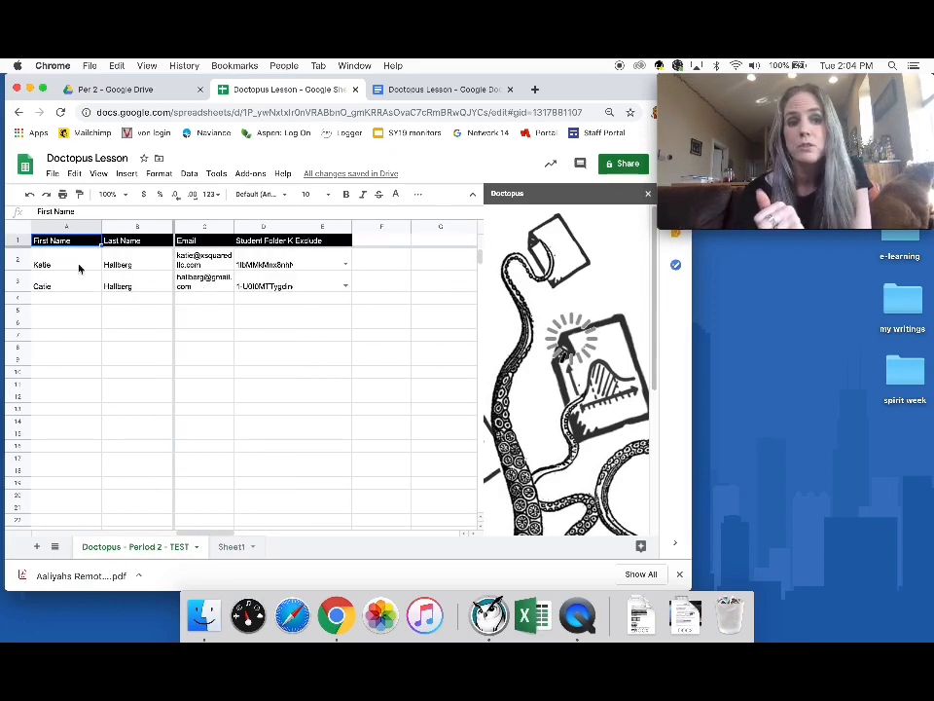
Correct the second student's email address in the roster sheet.
mouse_move(220, 240)
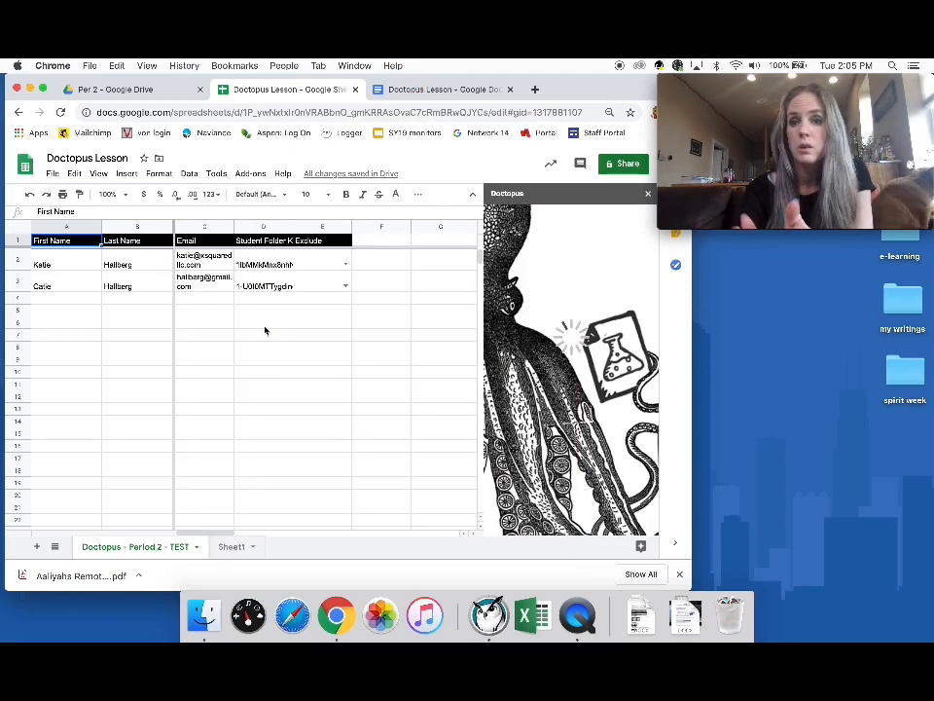
click(204, 284)
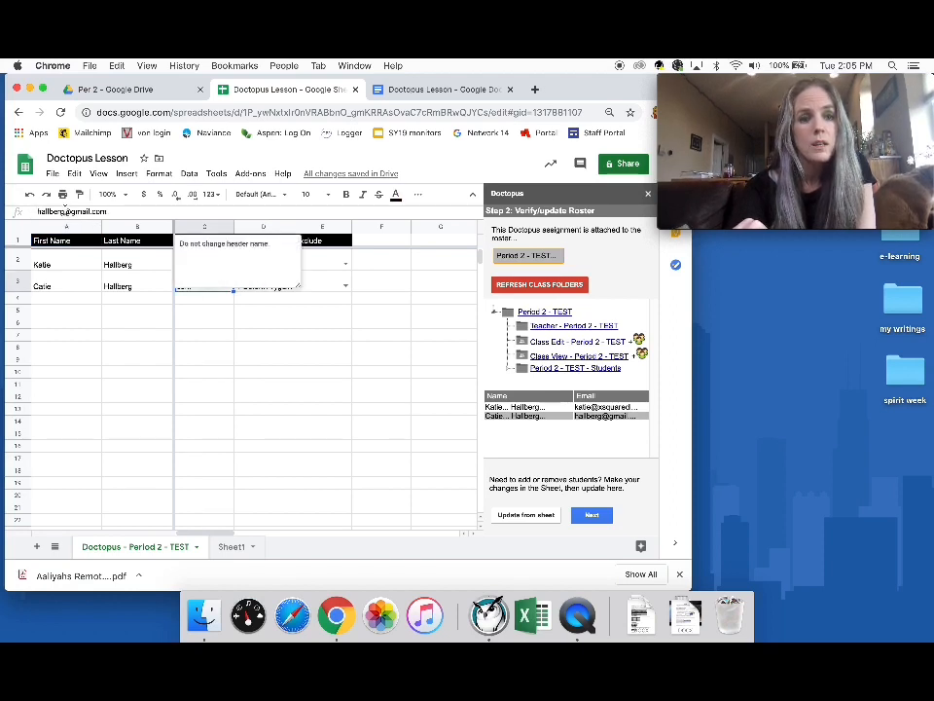
click(63, 211)
text(24)
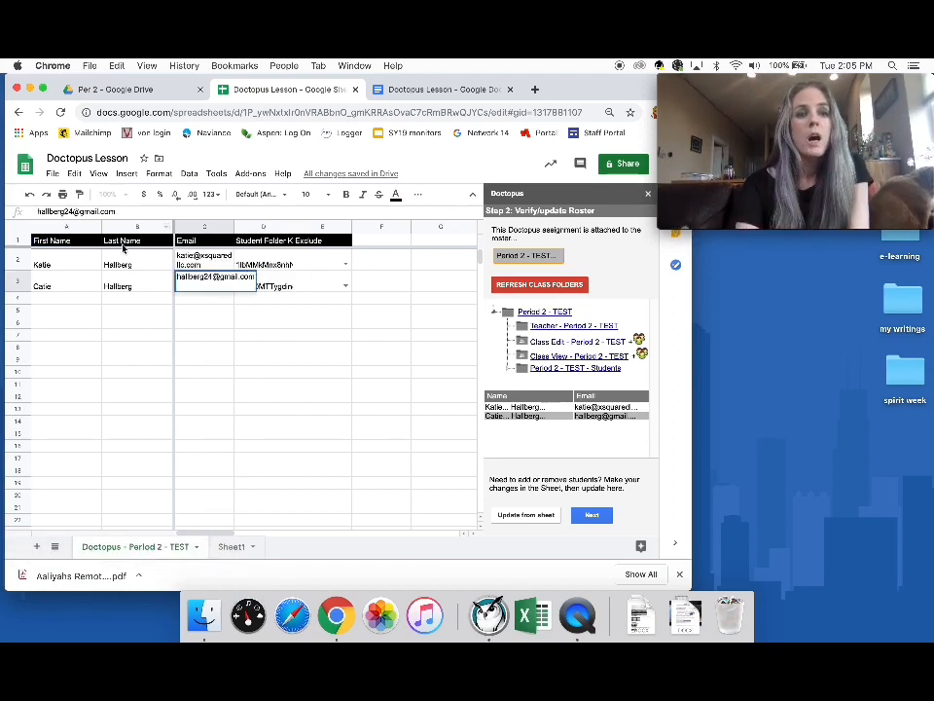
click(70, 324)
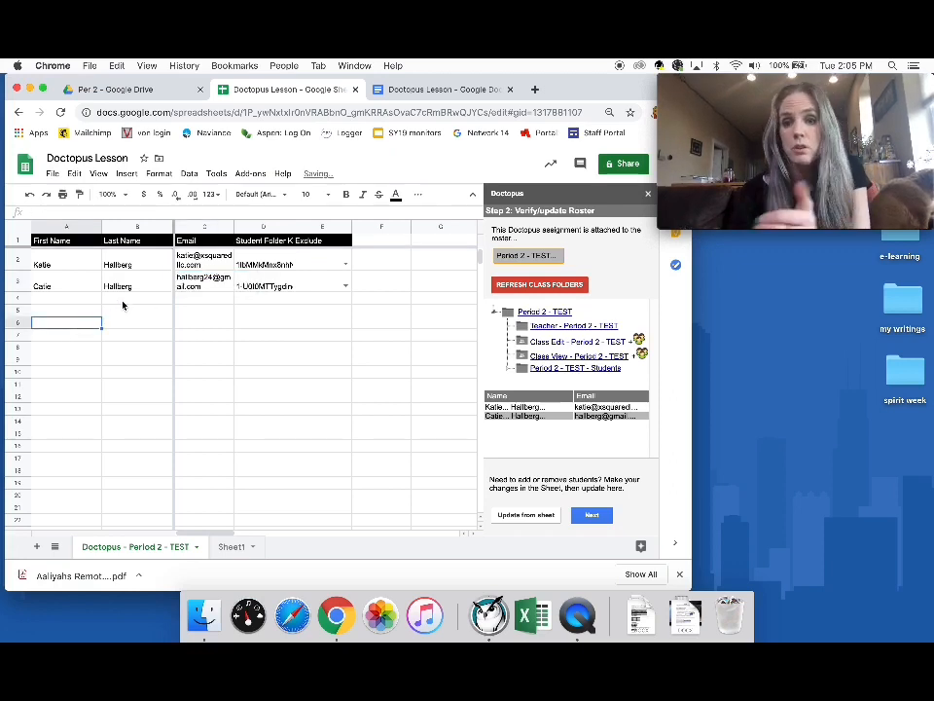
Refresh the class folders for the roster and continue to the sharing arrangement.
click(535, 285)
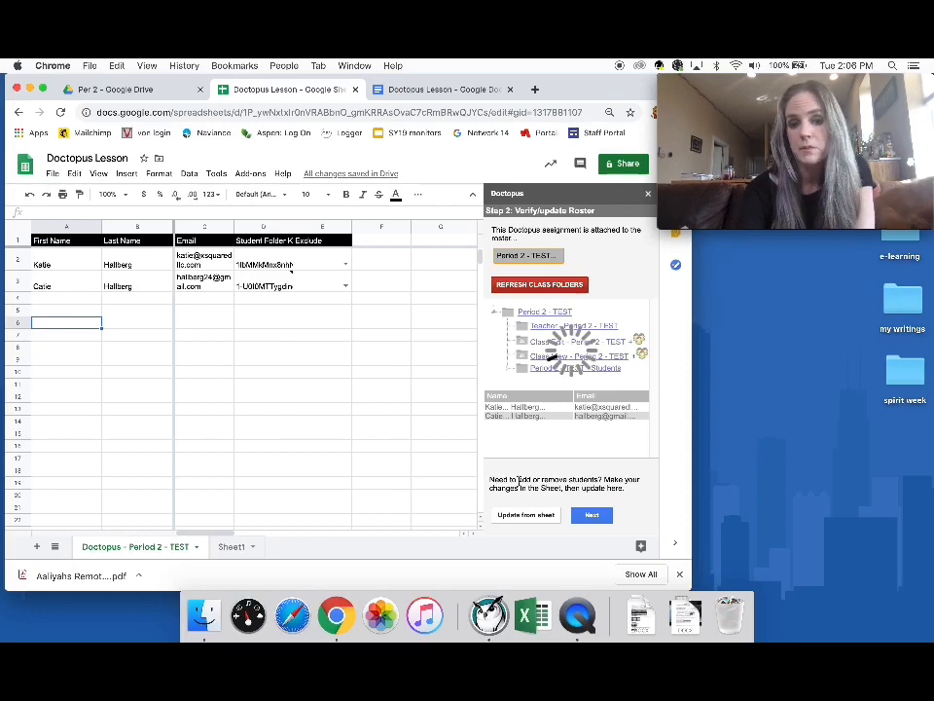
click(592, 516)
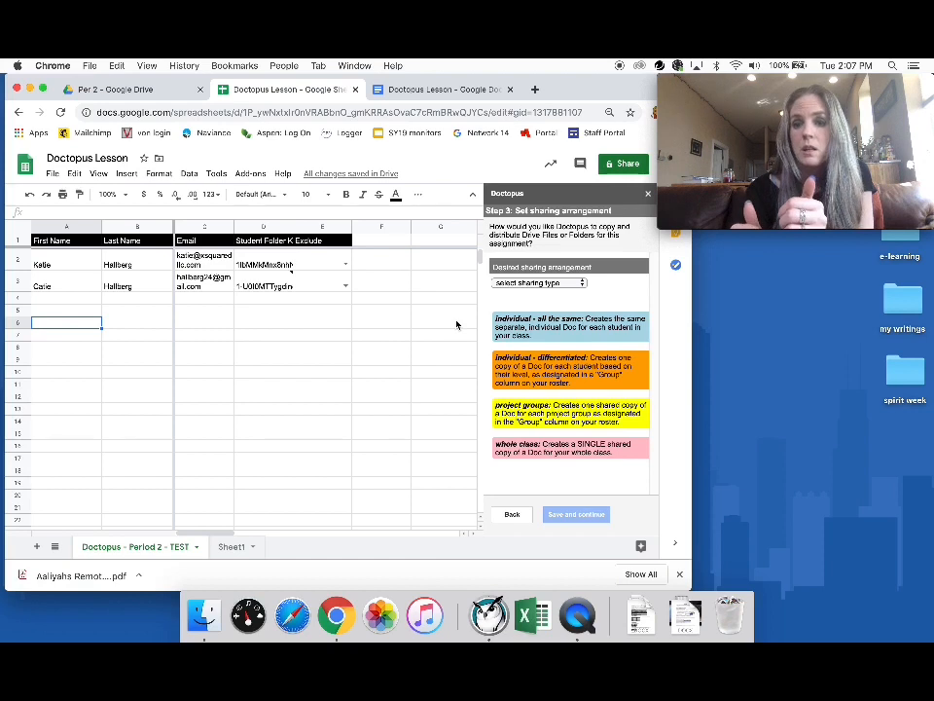
Set the sharing arrangement to individual - all the same, with no access for the whole class.
click(530, 282)
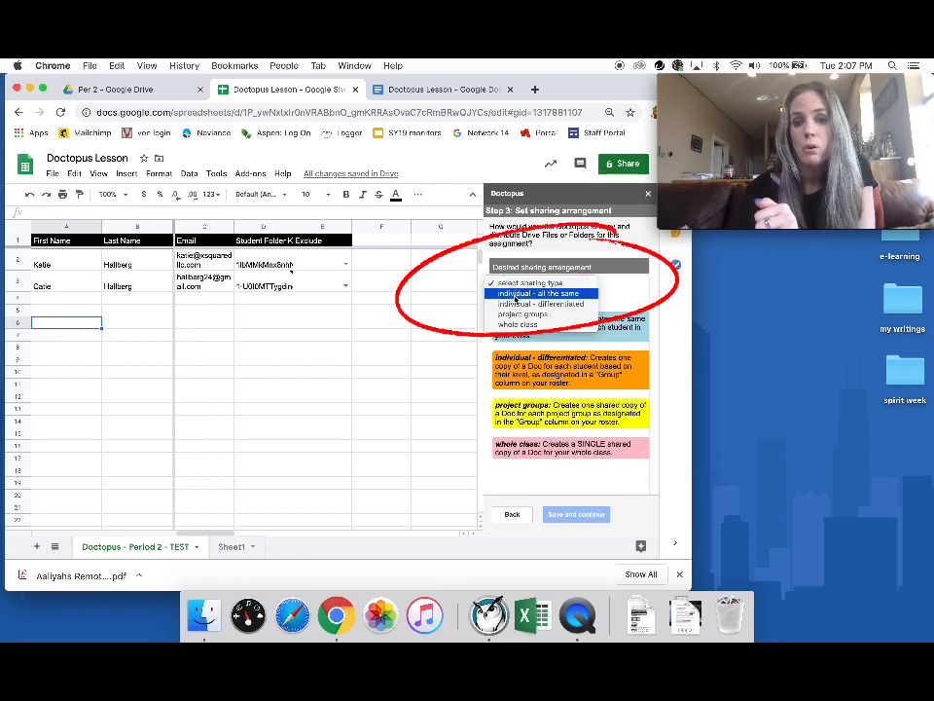
click(515, 294)
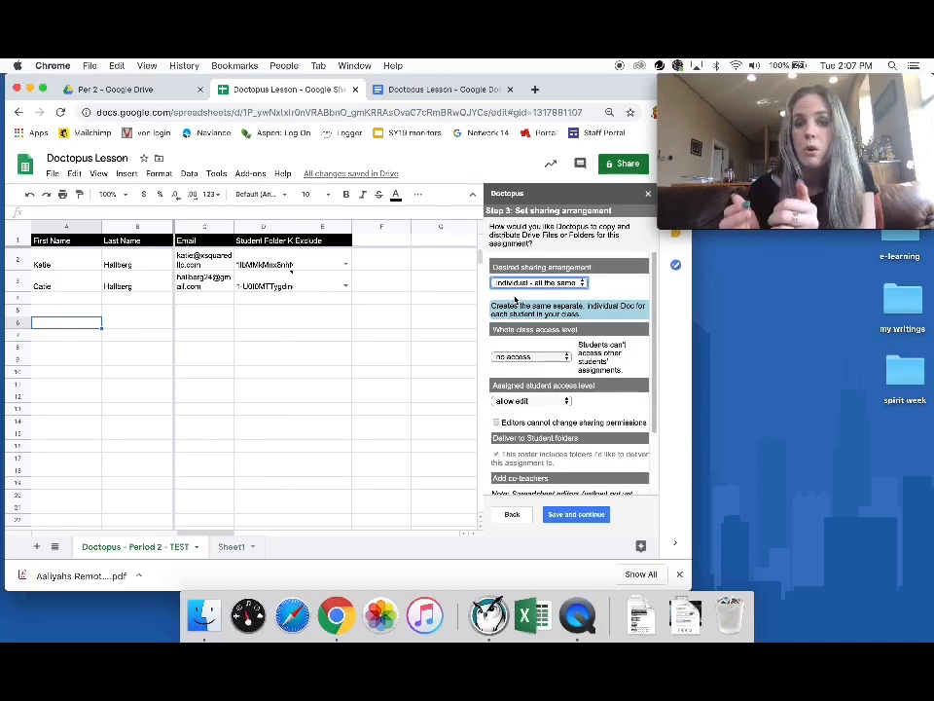
click(530, 357)
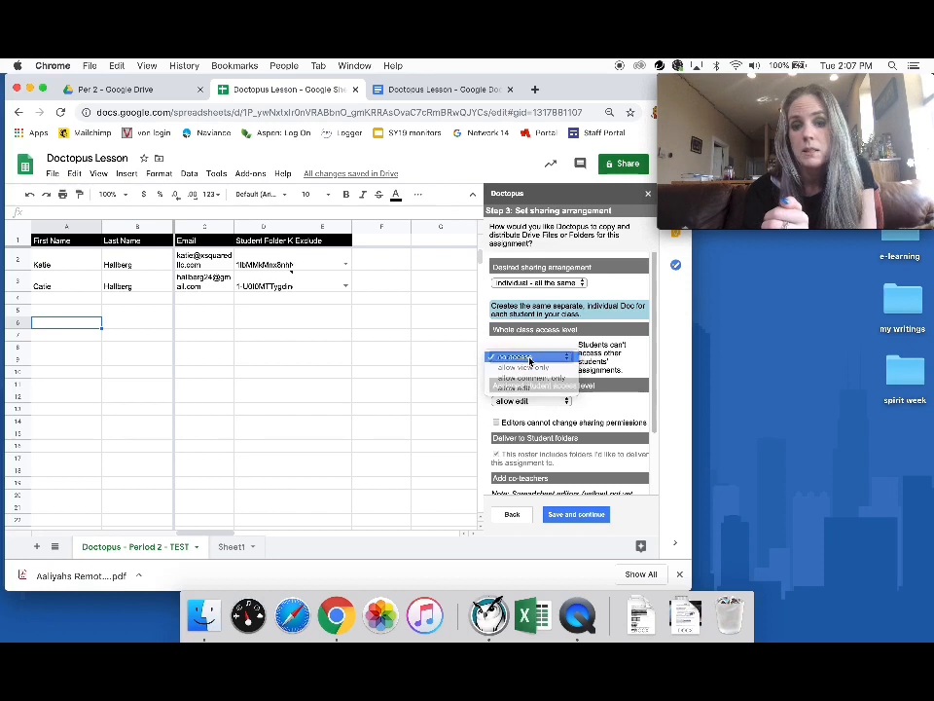
click(531, 357)
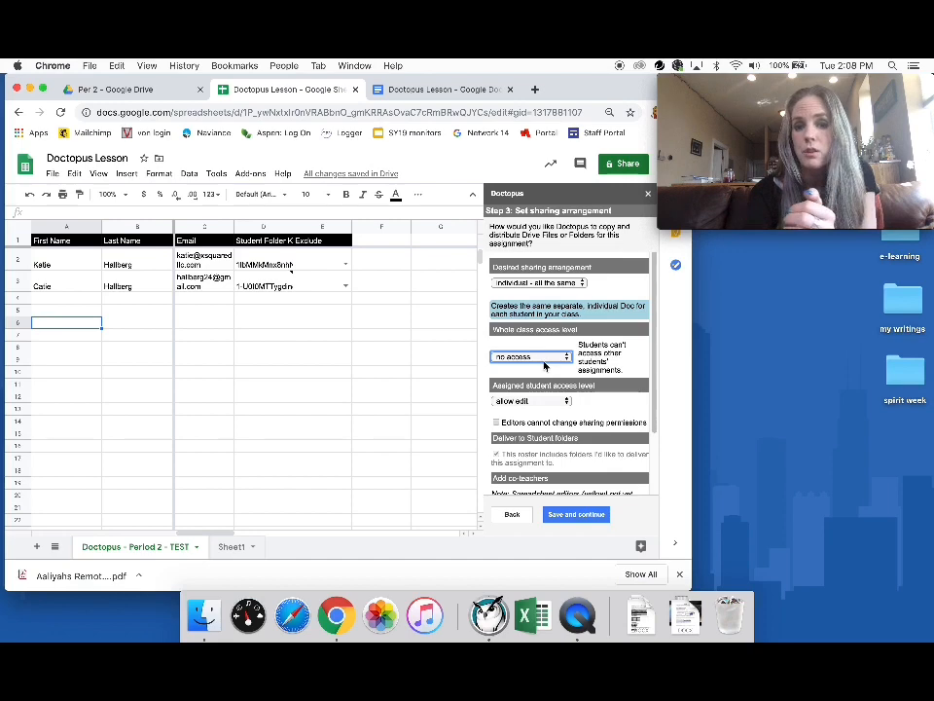
Let assigned students edit, prevent editors from changing sharing permissions, and save the sharing arrangement.
scroll(545, 366, down, 1)
click(554, 372)
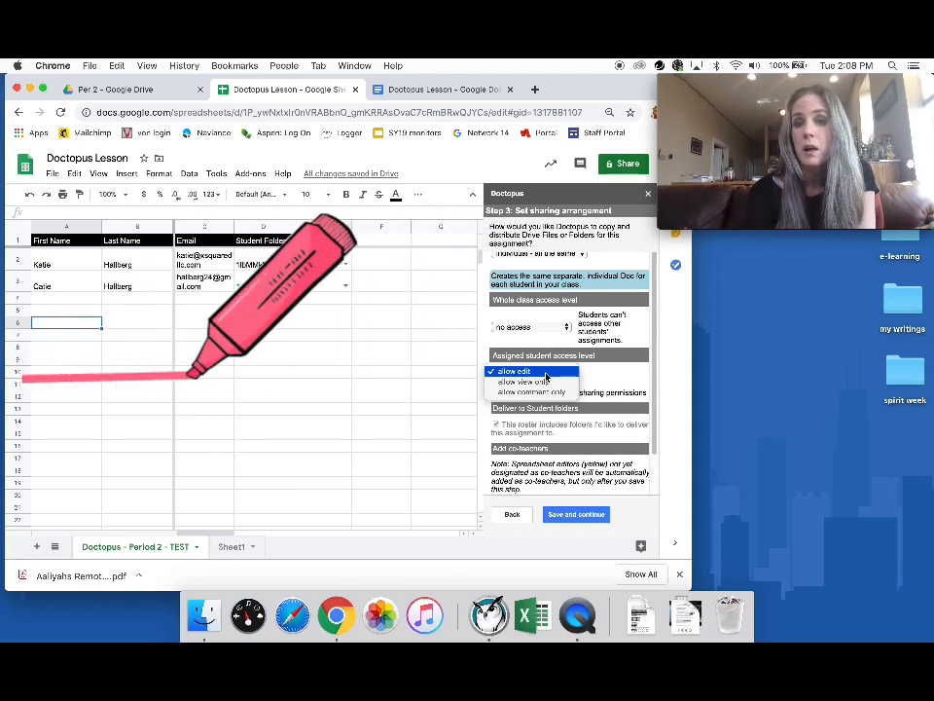
click(546, 374)
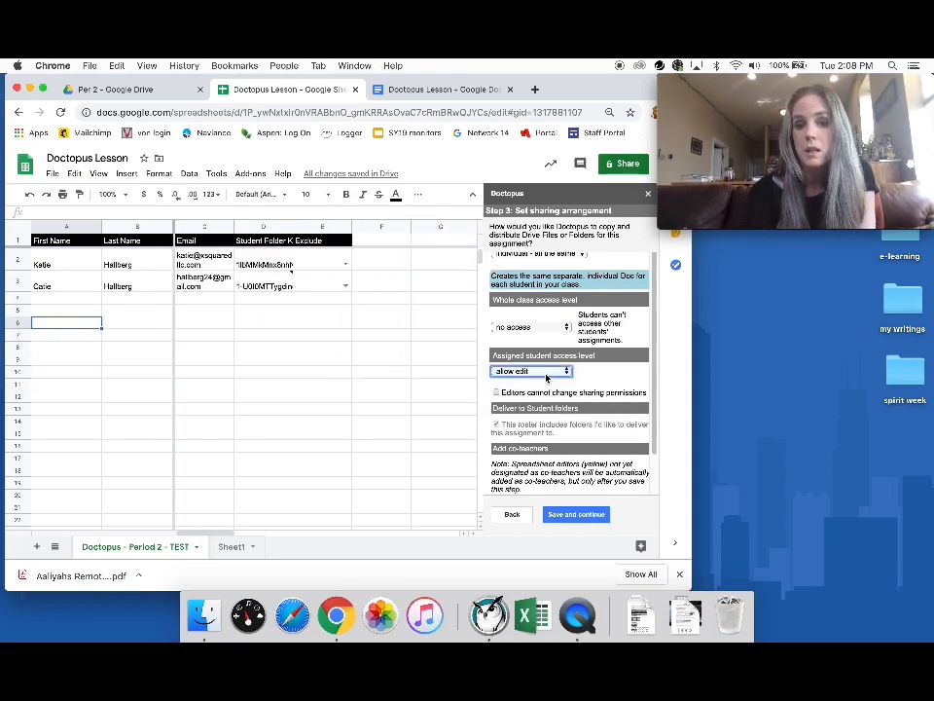
scroll(526, 379, down, 2)
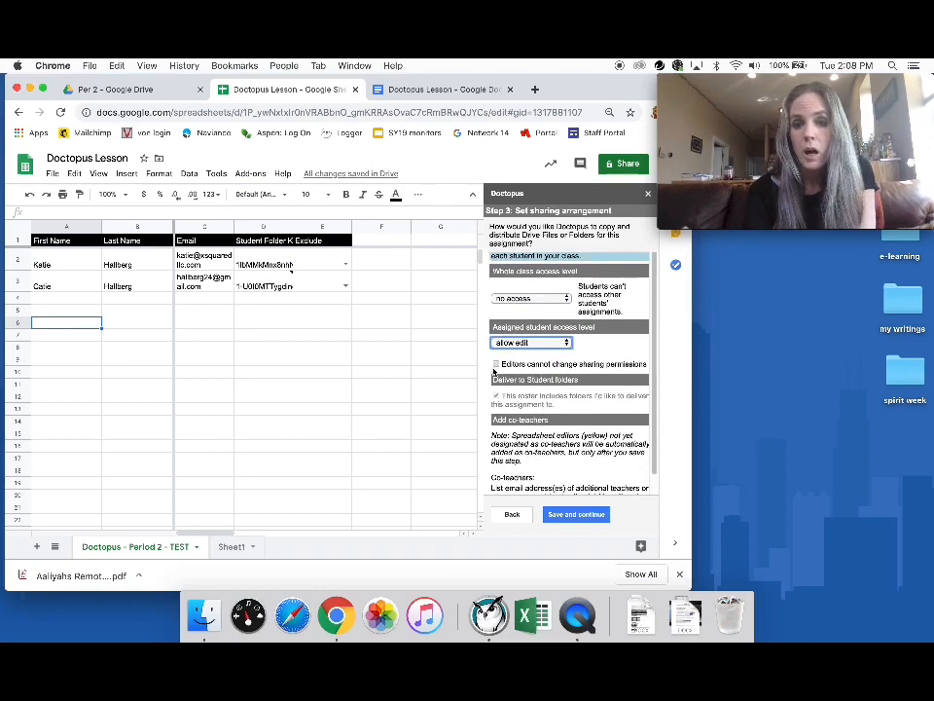
click(497, 364)
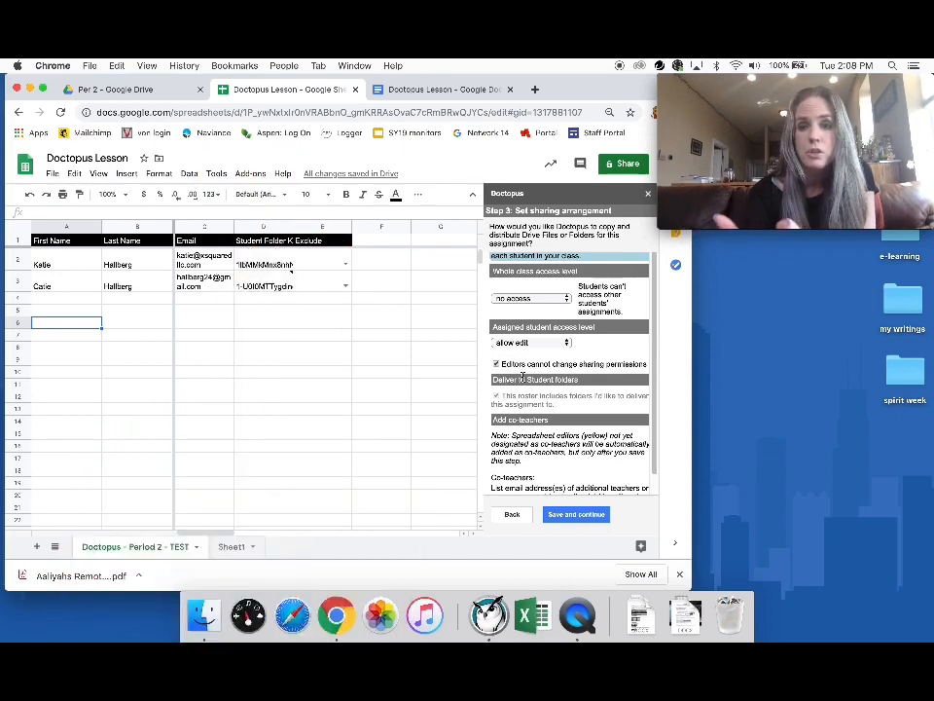
scroll(522, 377, down, 3)
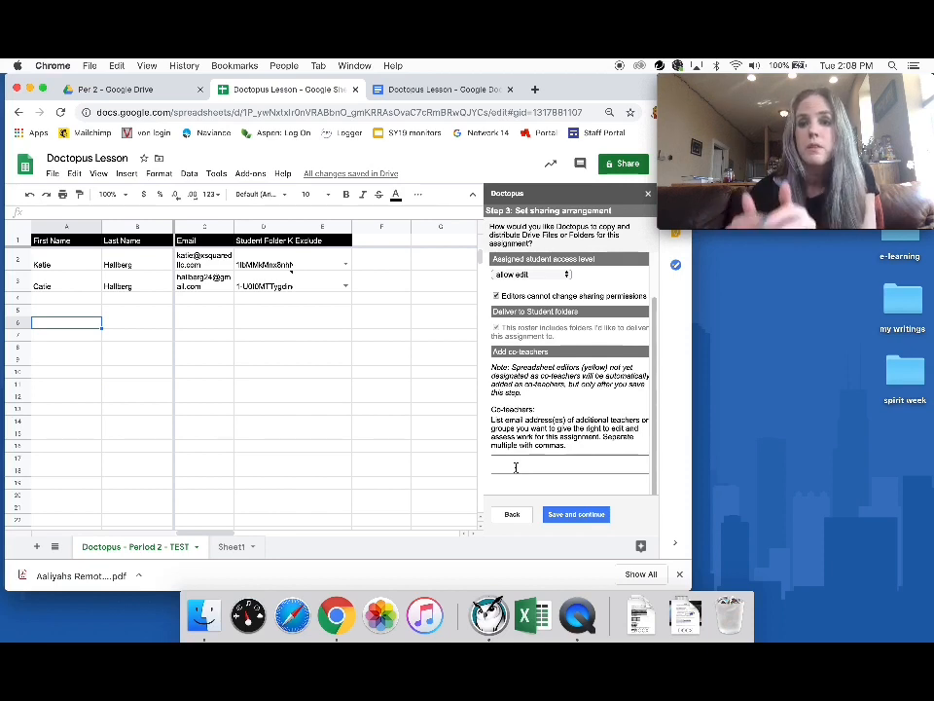
click(576, 514)
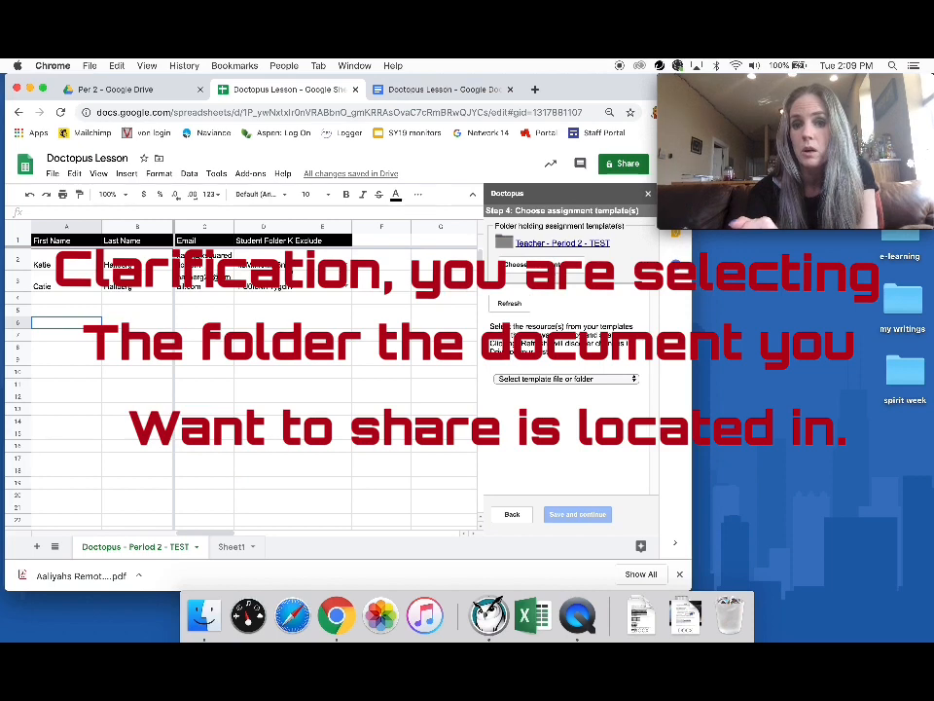
Choose the Doctopus Lesson folder as the folder holding the assignment templates.
click(546, 268)
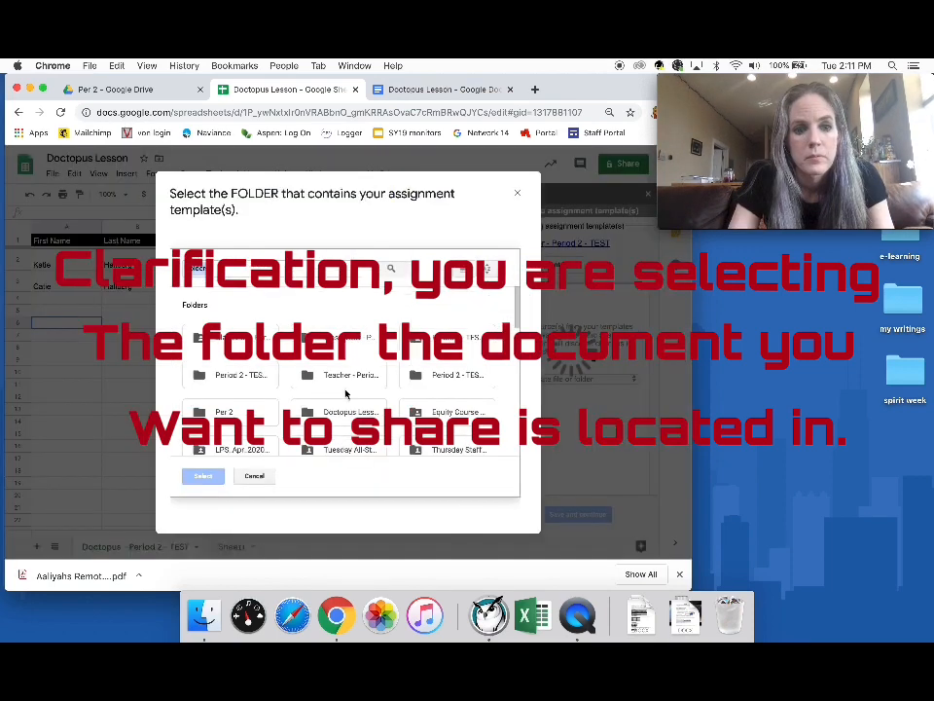
click(347, 399)
click(210, 477)
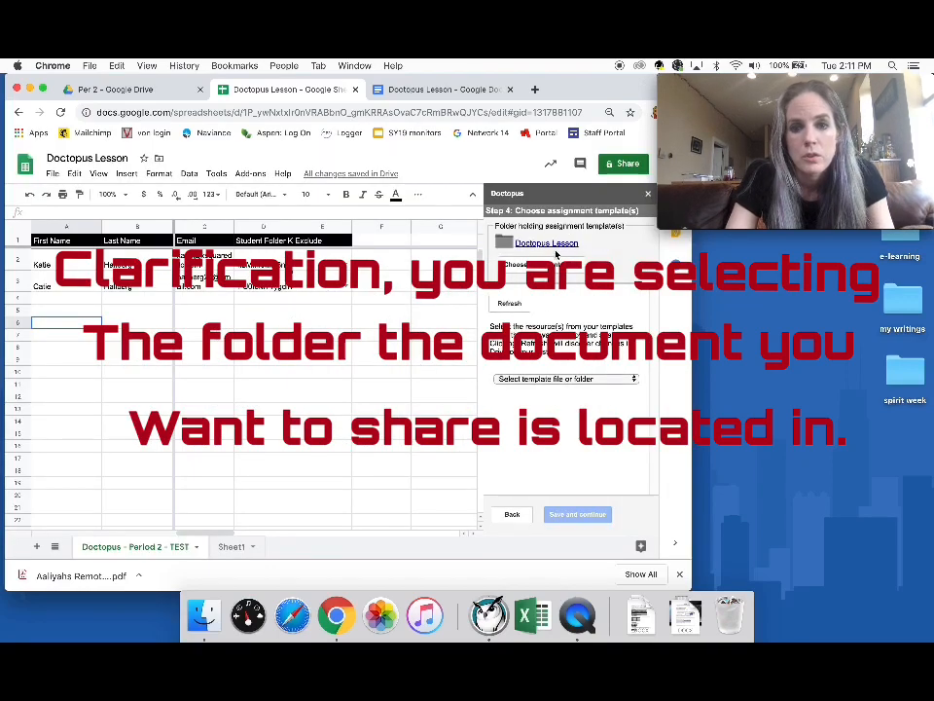
Select the Doctopus Lesson document as the template to copy and share, and save the template choice.
click(569, 379)
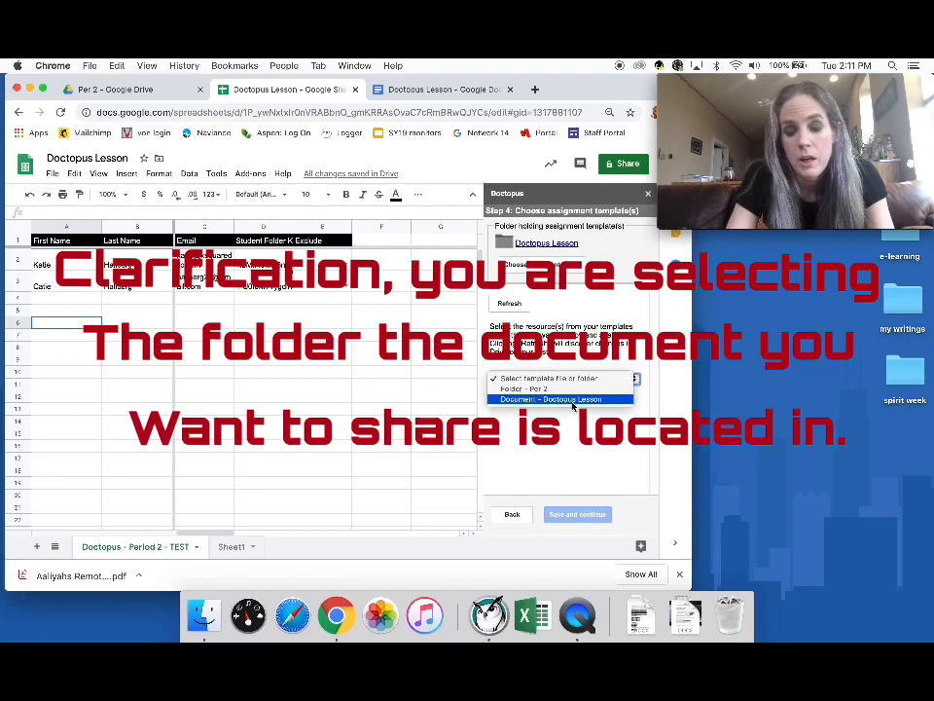
click(572, 399)
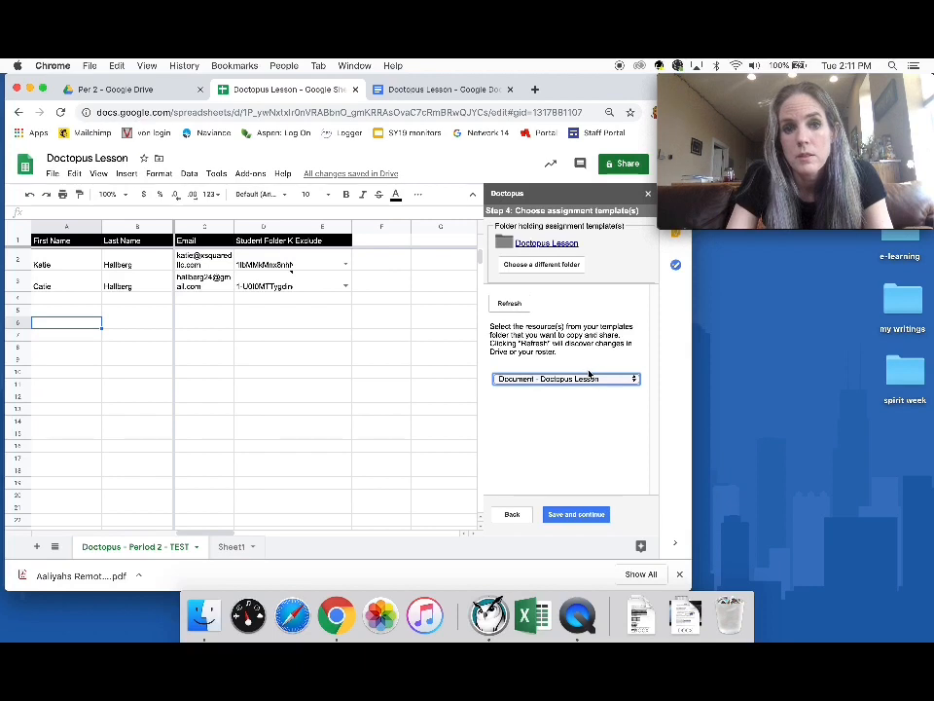
click(577, 518)
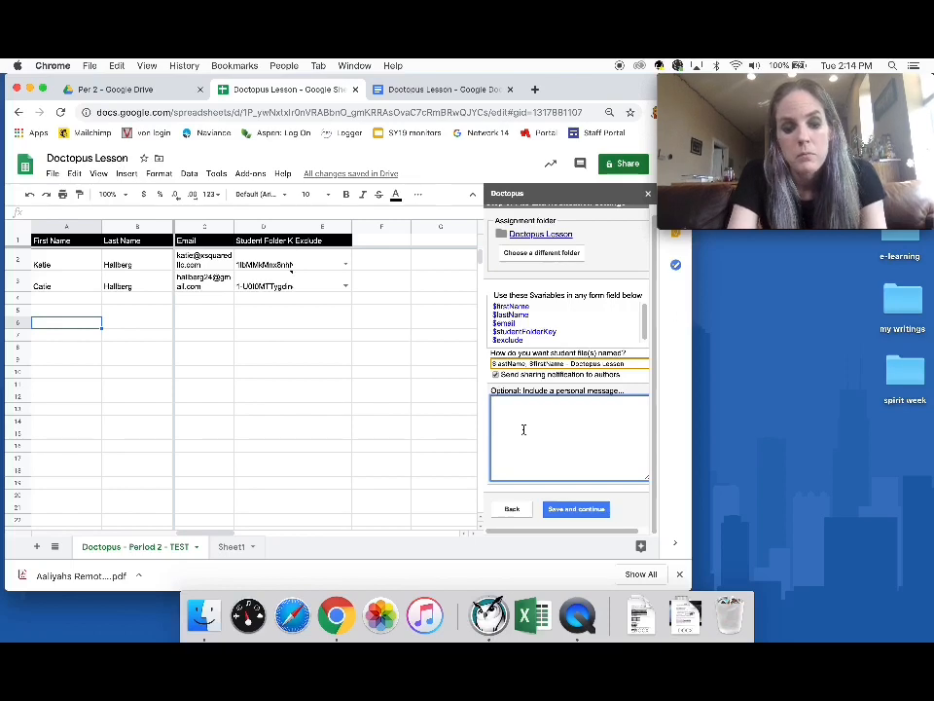
Add the notification message "Make sure you follow the directions carefully! It is due on Friday when we have of check in!" and save.
text(Make sure you follow)
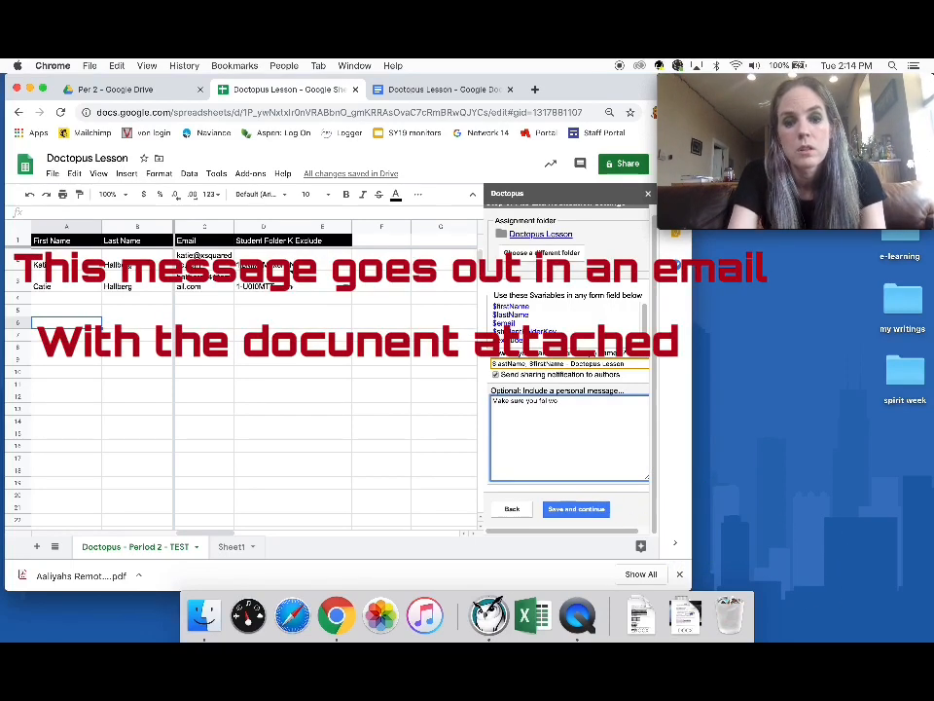
text( the di)
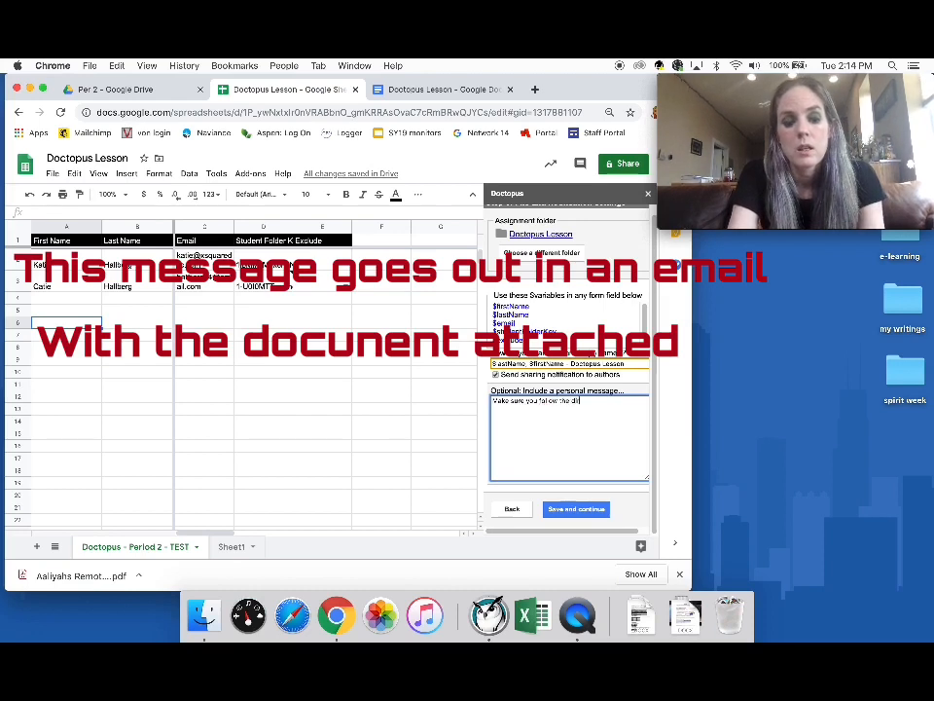
text(rections carefully!  It is due on Friday when we have our check in!)
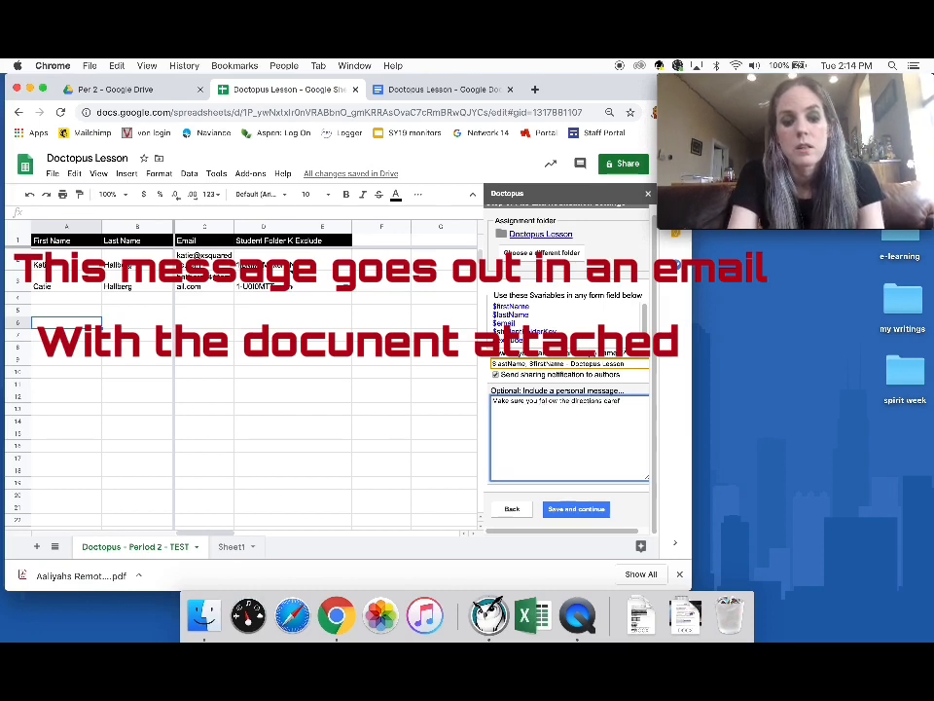
click(571, 509)
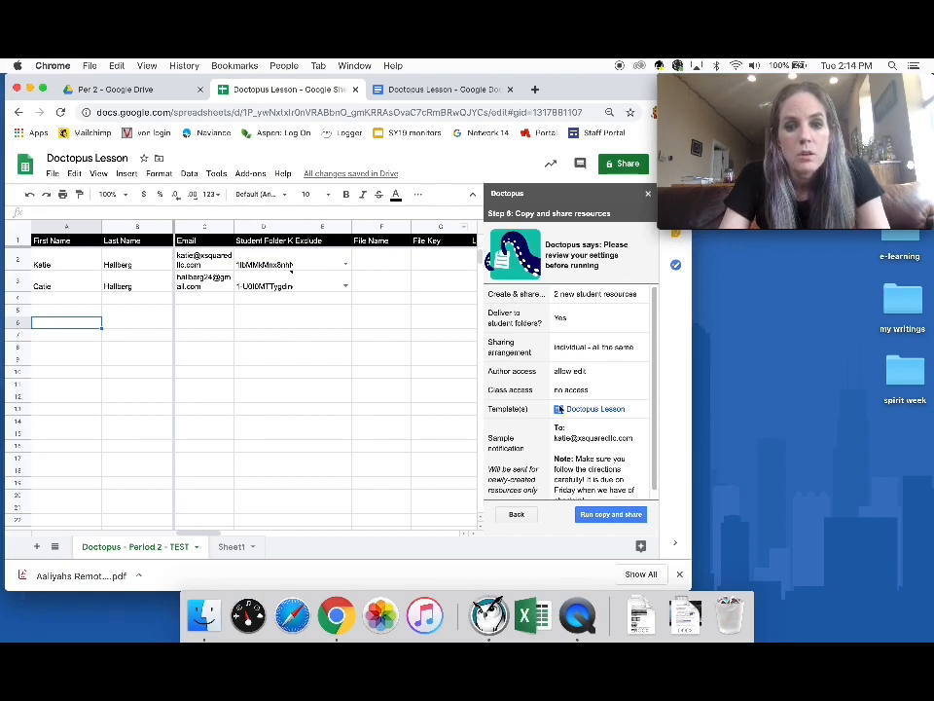
Review the assignment settings, run copy and share for the roster, and close the Doctopus assignment tools.
scroll(597, 448, down, 1)
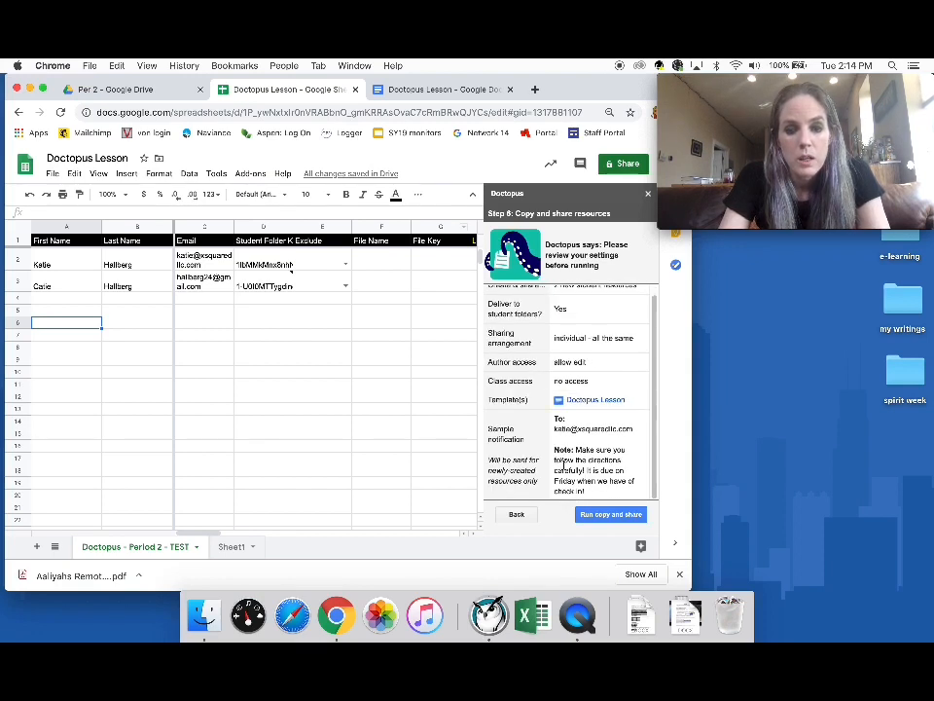
click(601, 516)
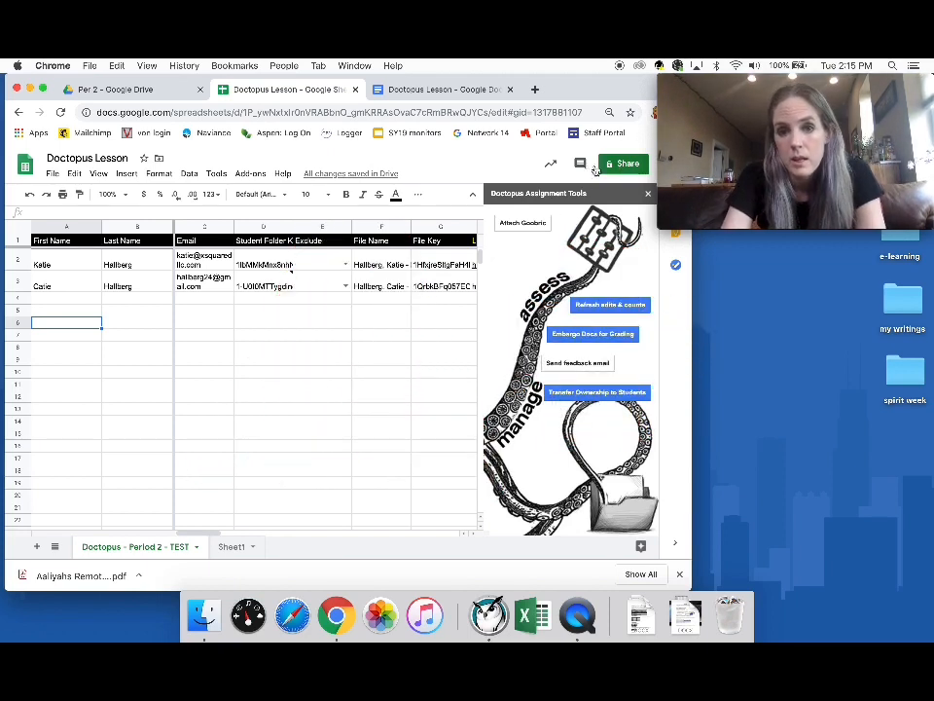
click(647, 193)
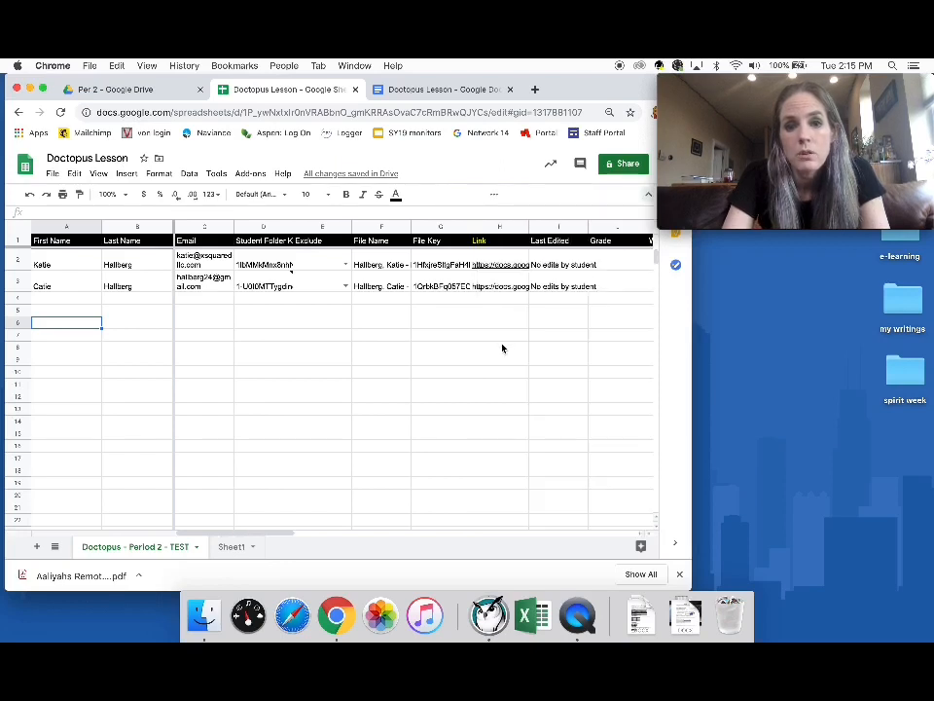
Examine the columns added to the roster, including the file links, last edits, grade and written feedback.
scroll(485, 369, right, 2)
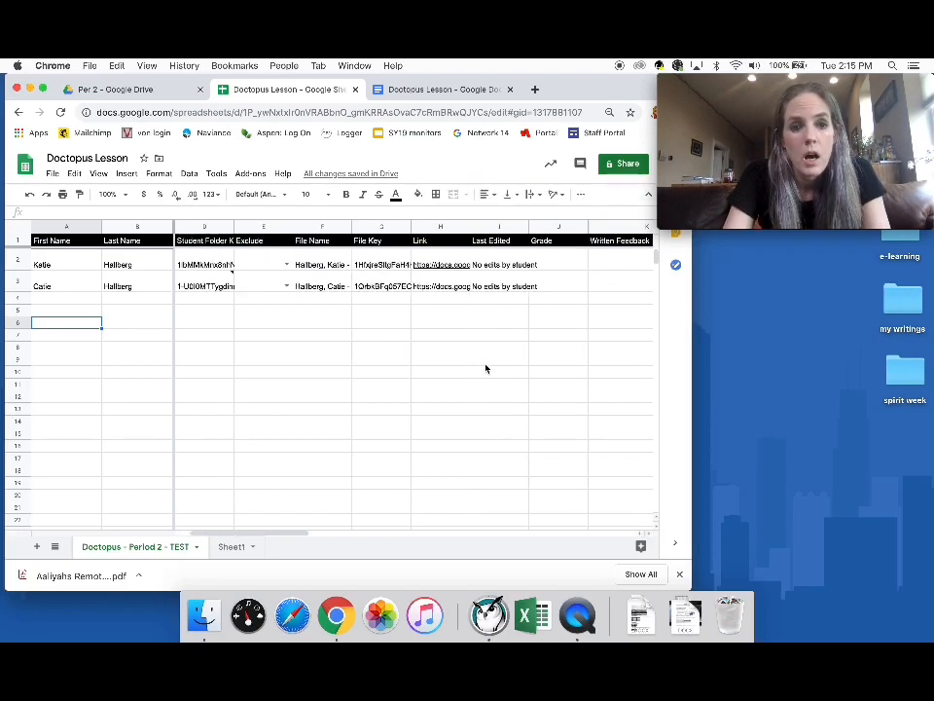
scroll(486, 369, left, 2)
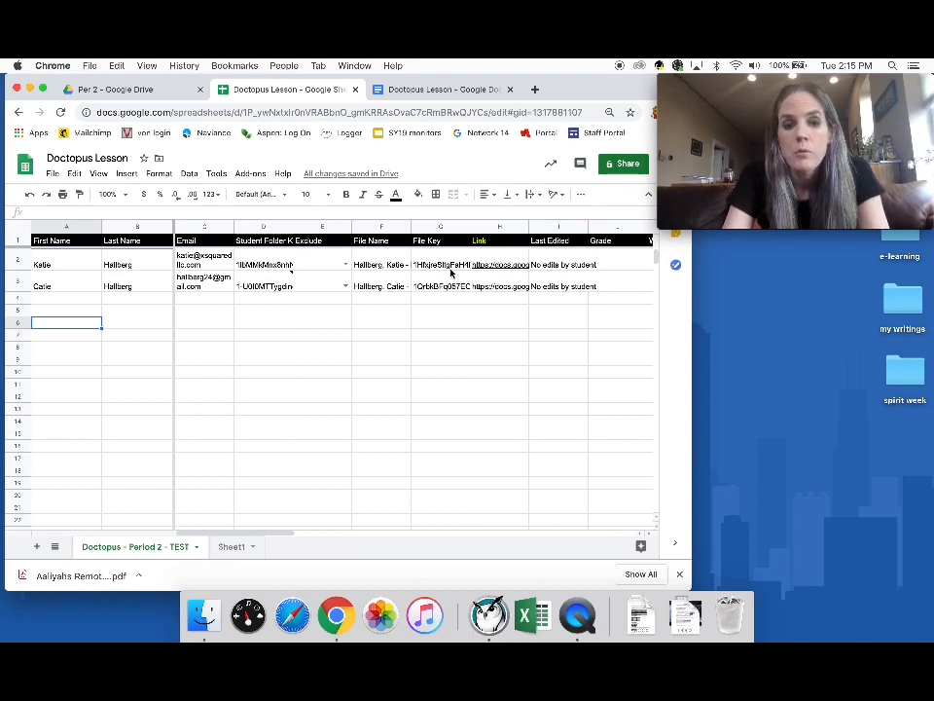
click(489, 268)
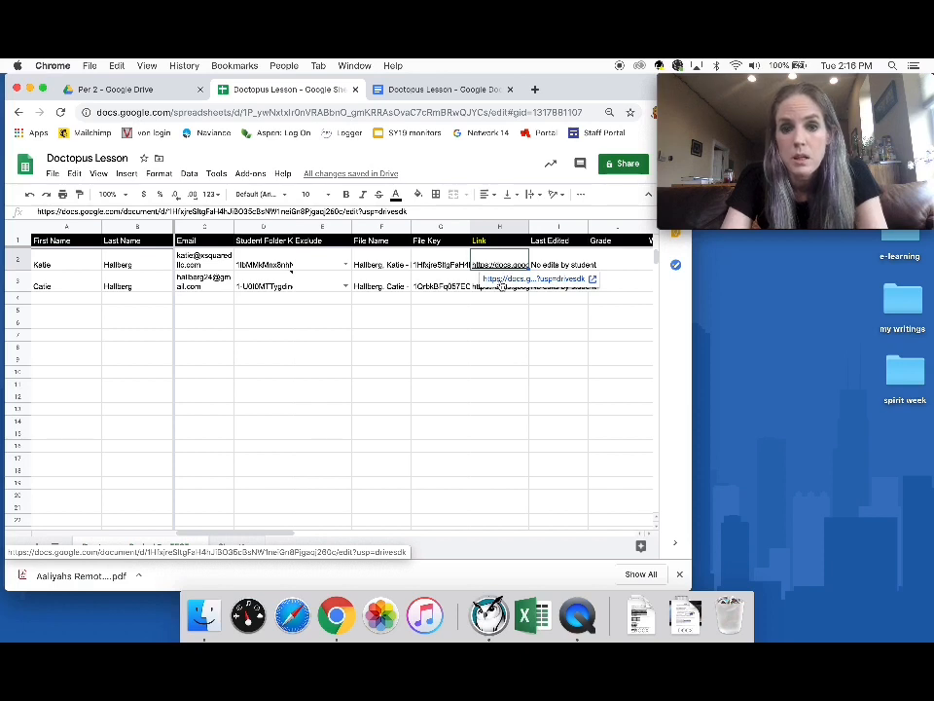
click(440, 336)
scroll(440, 341, right, 2)
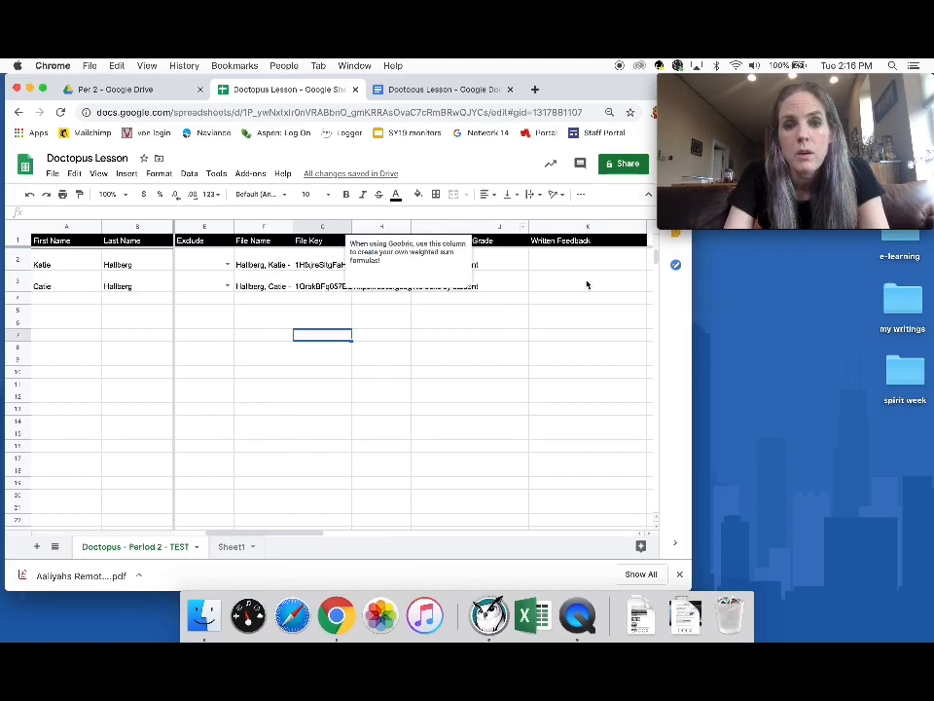
scroll(585, 283, right, 1)
scroll(544, 319, left, 3)
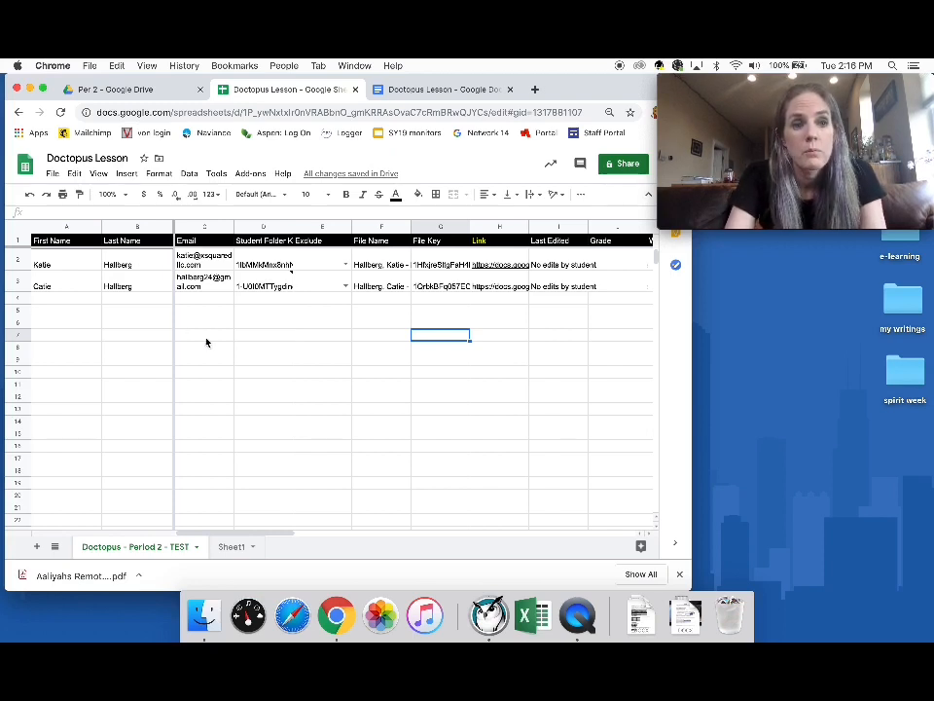
Switch to the student's Gmail inbox and open the shared Doctopus Lesson document from its invitation to edit.
key(ctrl+Left)
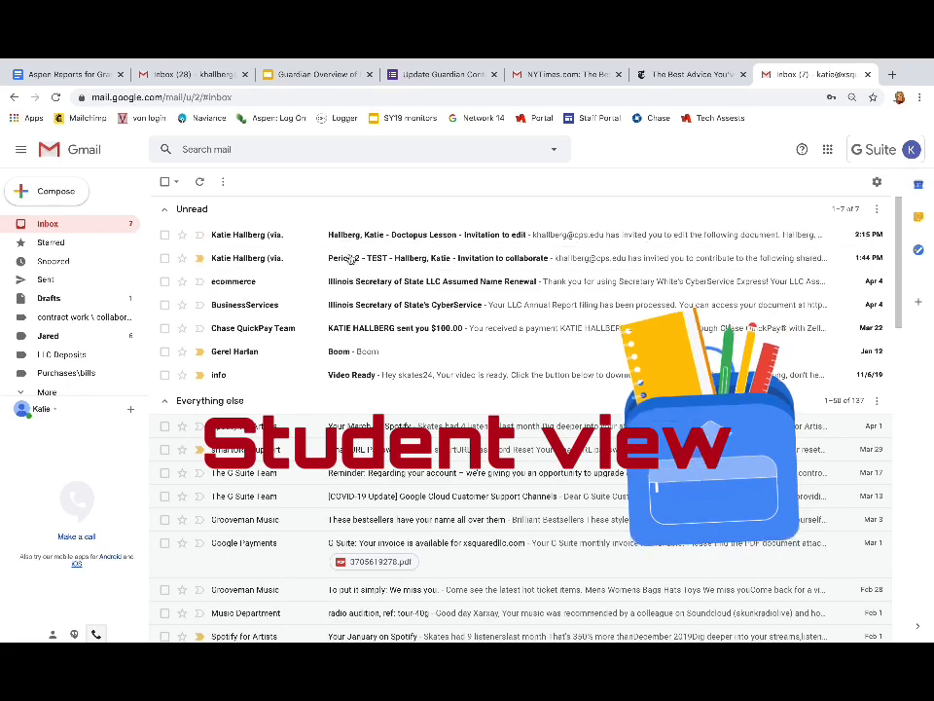
click(415, 237)
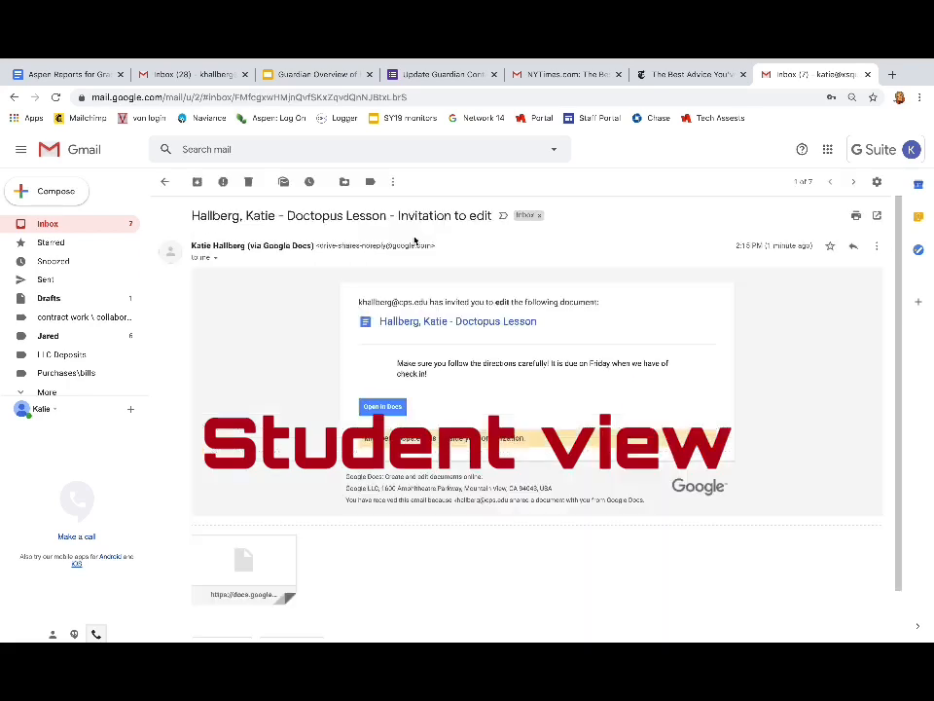
click(382, 416)
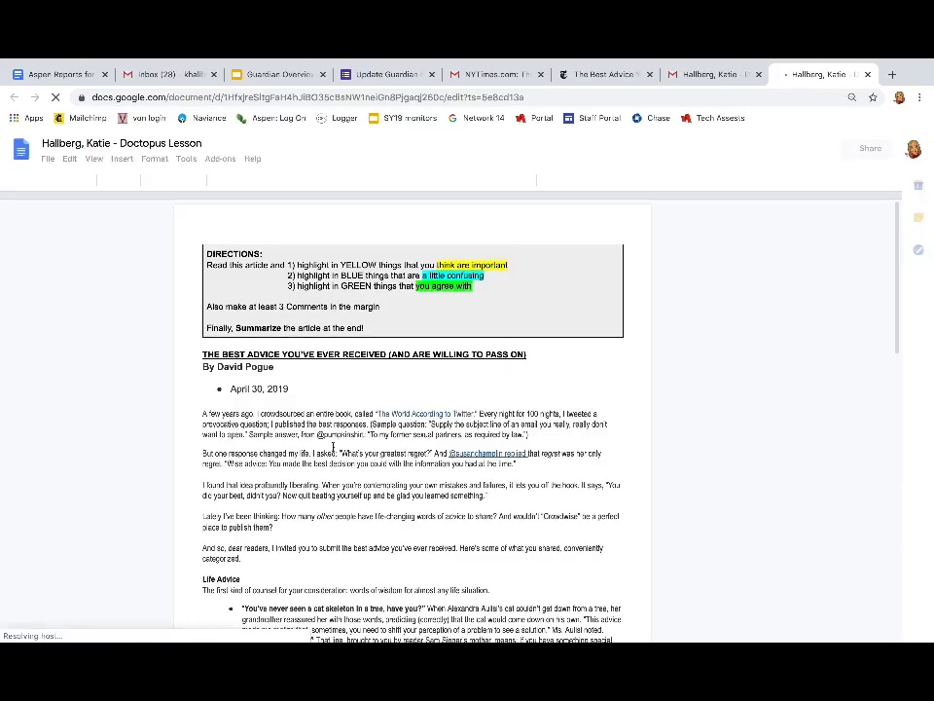
Highlight the passage from "What's your greatest regret?" to the end of that paragraph in yellow in the student's copy.
drag(369, 454, 234, 475)
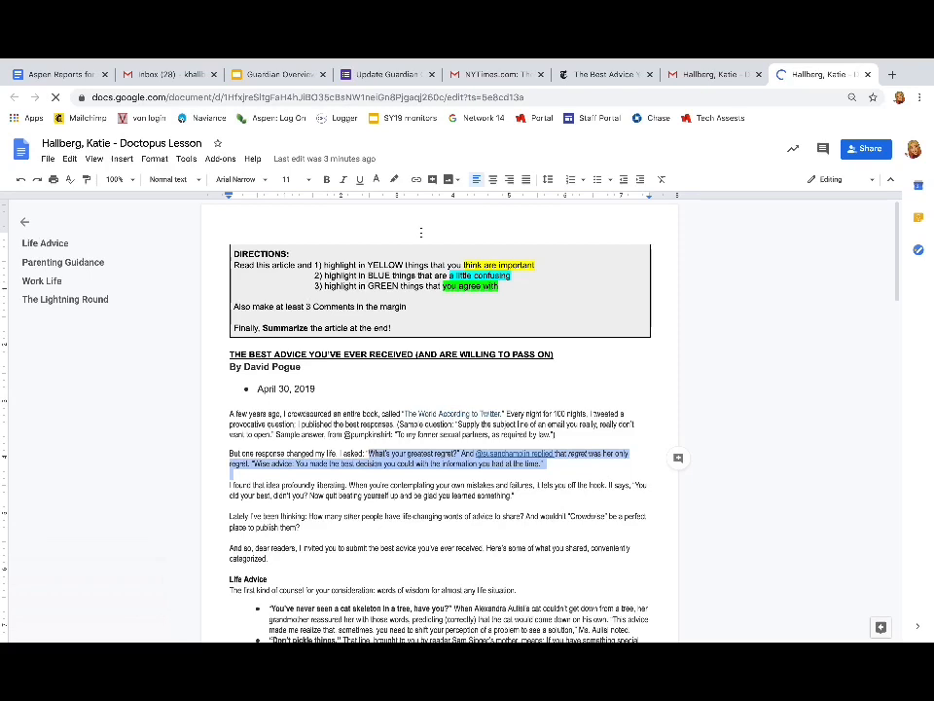
click(394, 180)
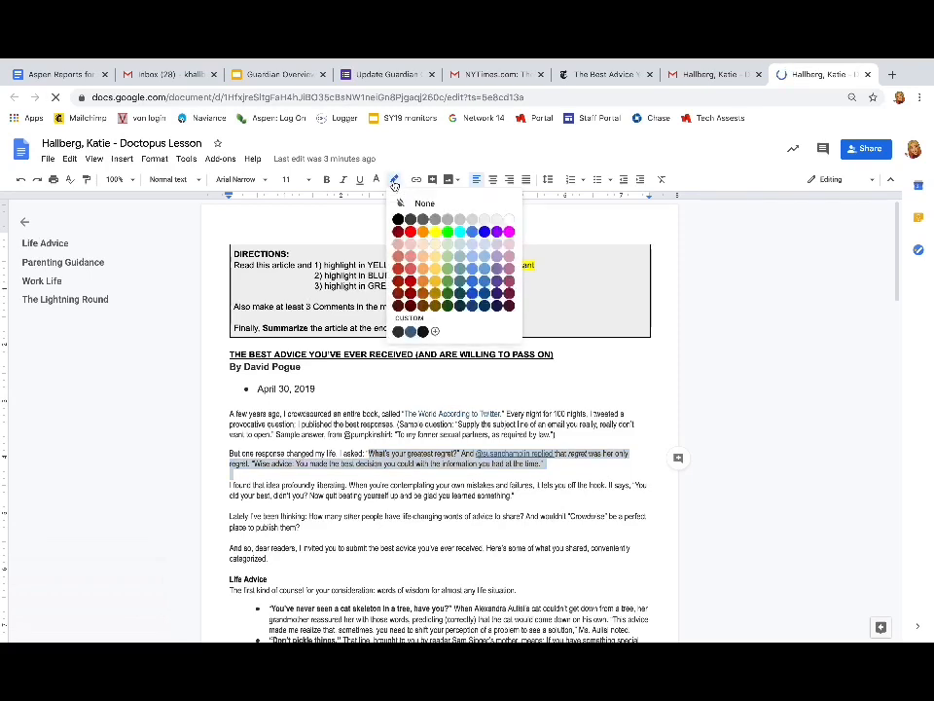
click(436, 230)
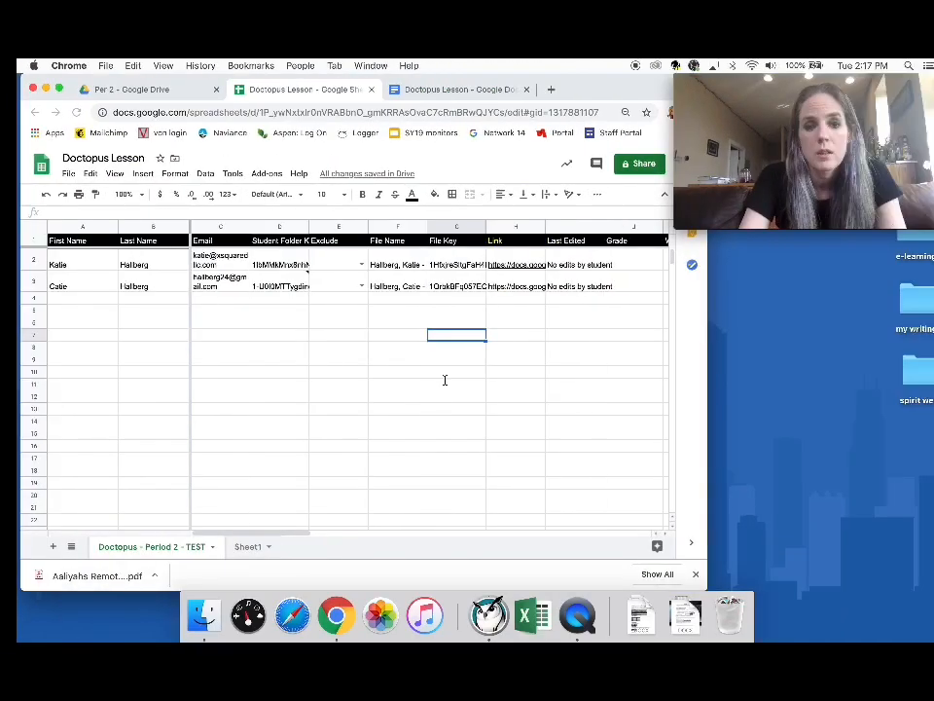
Return to the roster spreadsheet and open the first student's document through its link to check the student's work.
click(283, 334)
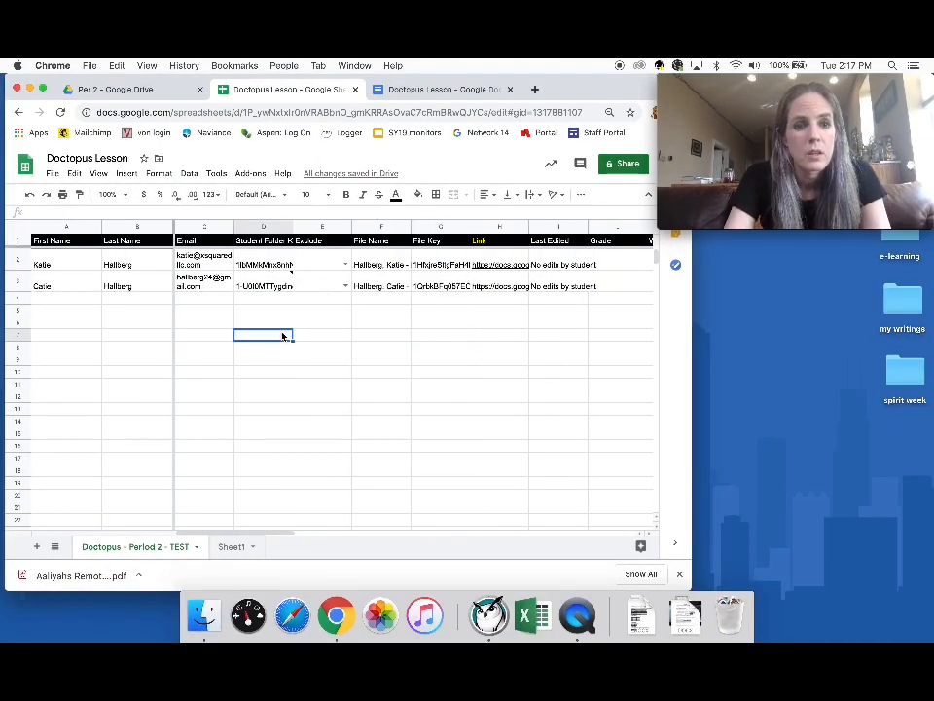
click(512, 263)
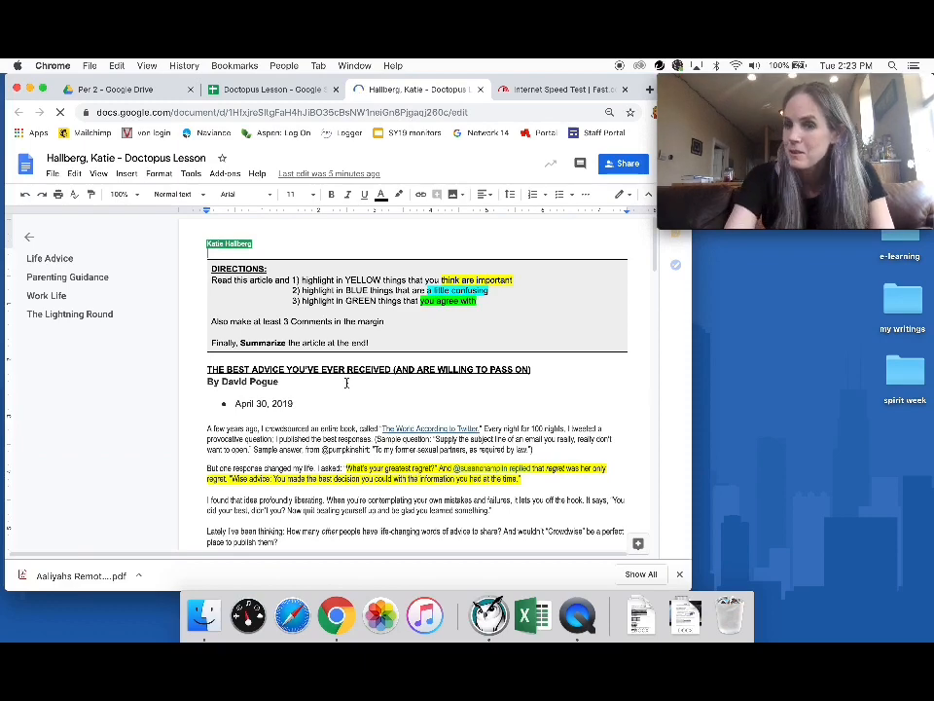
mouse_move(754, 212)
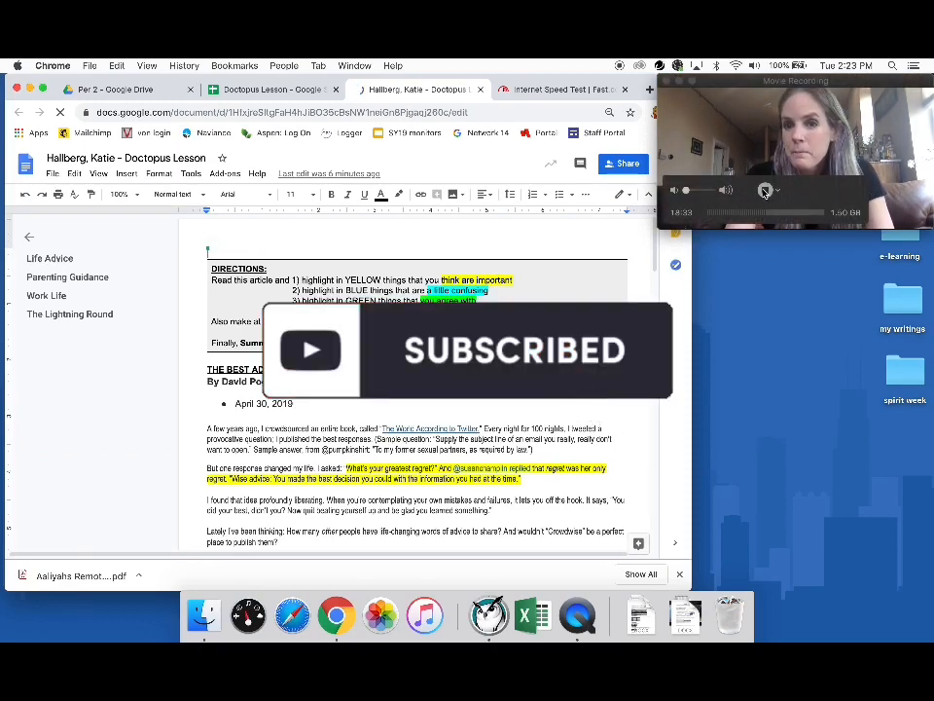